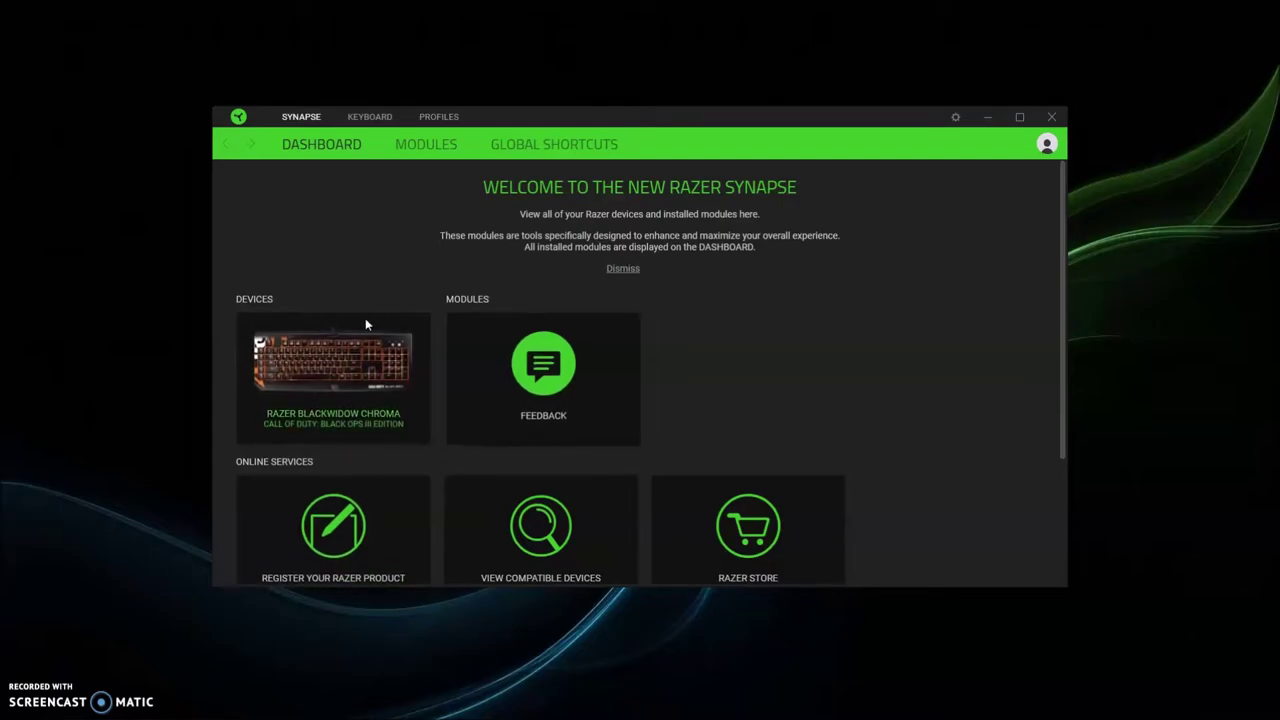
Add the Chroma Studio module from the available modules, then install it and restart Synapse
scroll(720, 385, "down", 2)
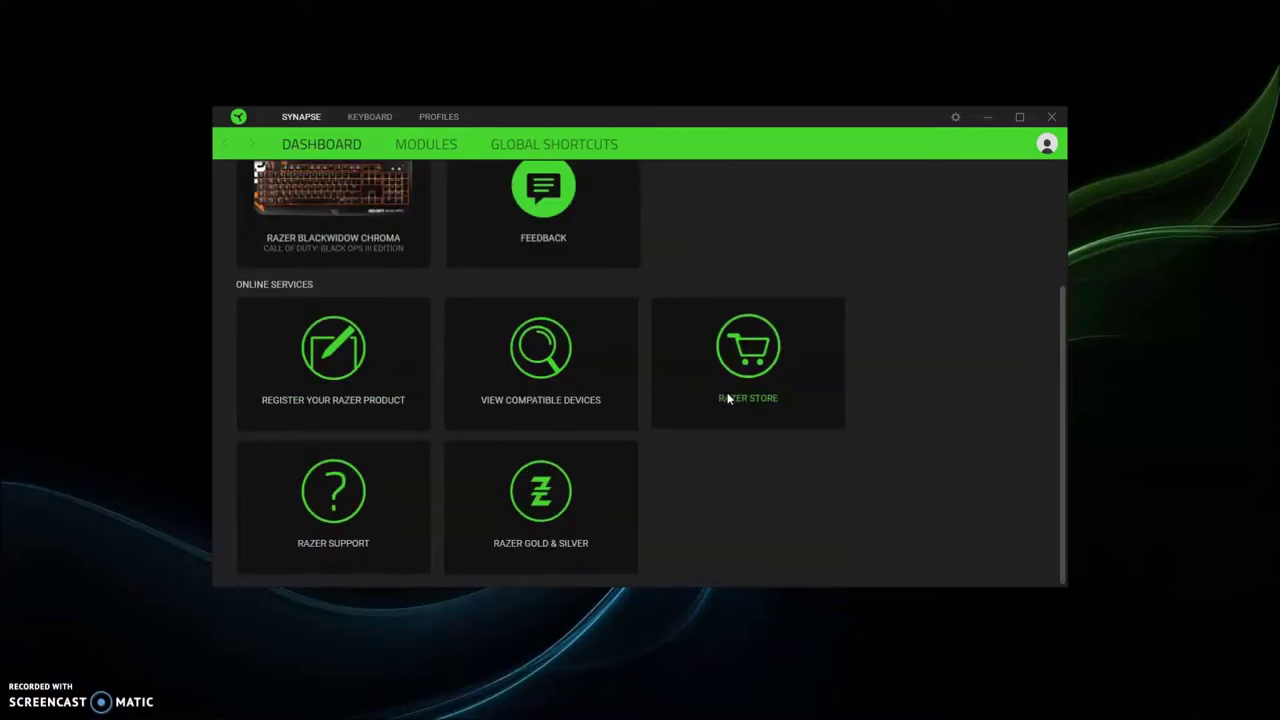
scroll(726, 391, "up", 2)
left_click(427, 146)
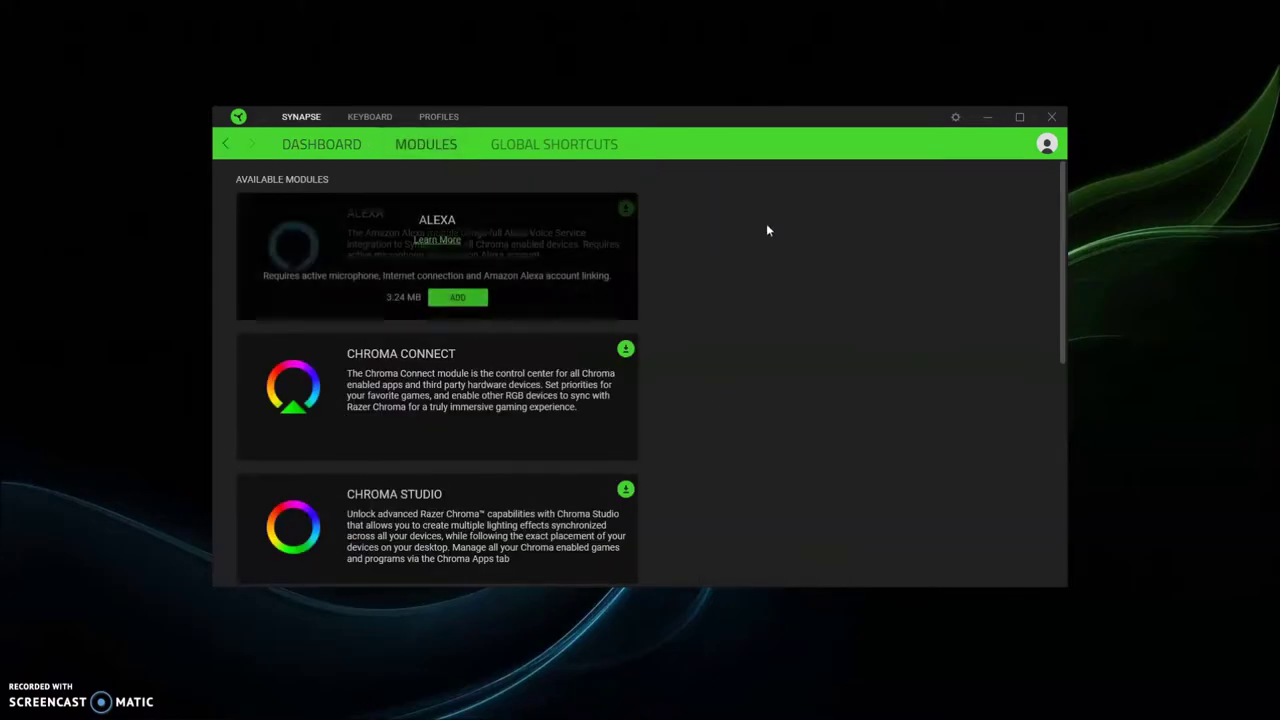
scroll(640, 330, "down", 2)
mouse_move(607, 338)
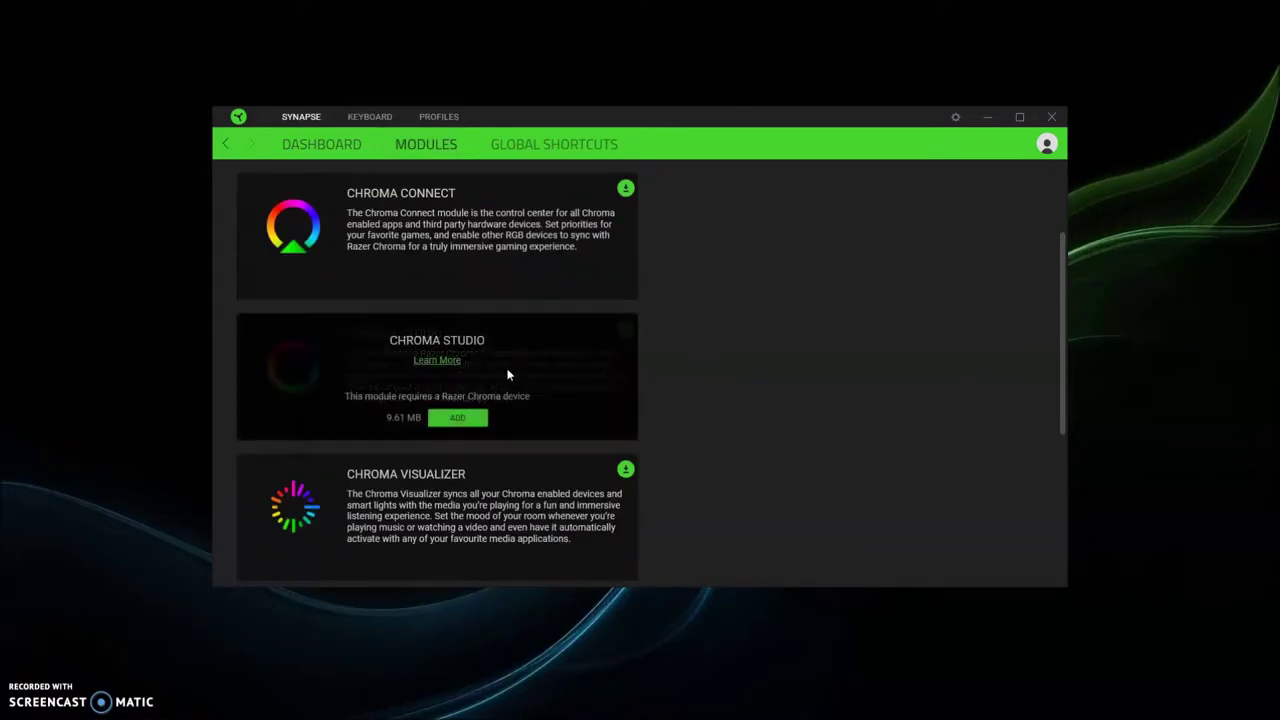
left_click(474, 420)
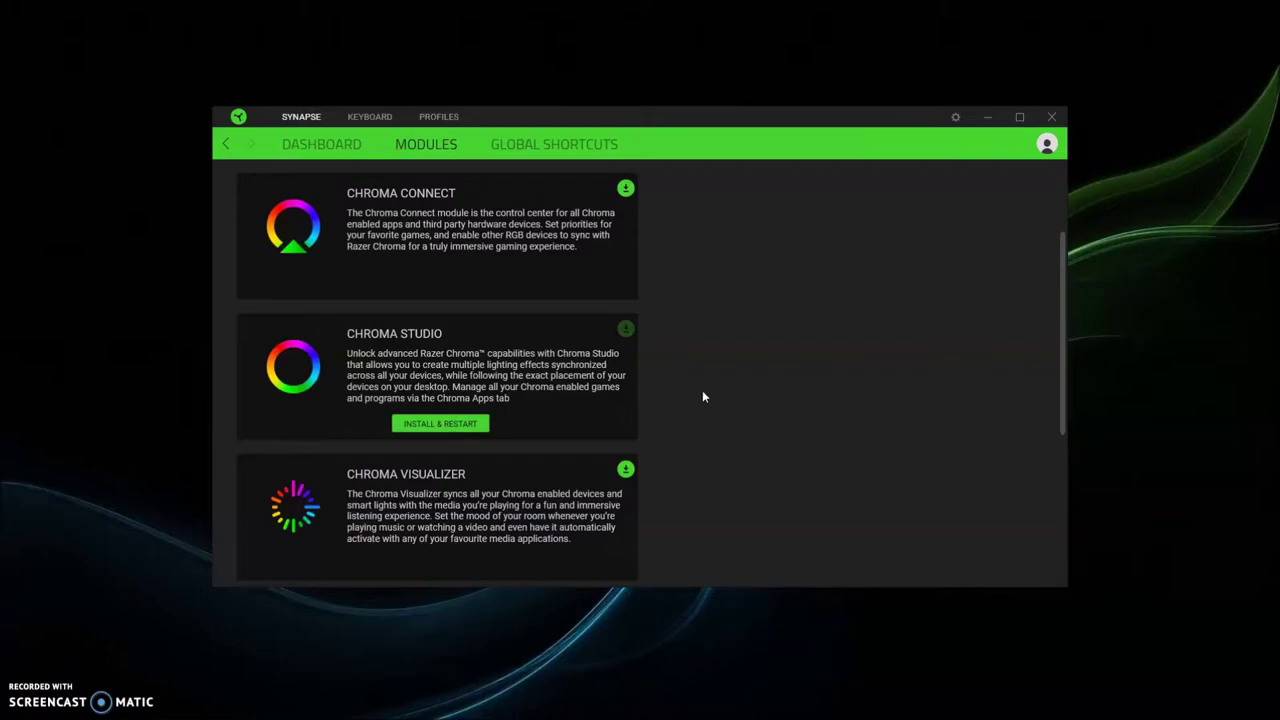
left_click(466, 424)
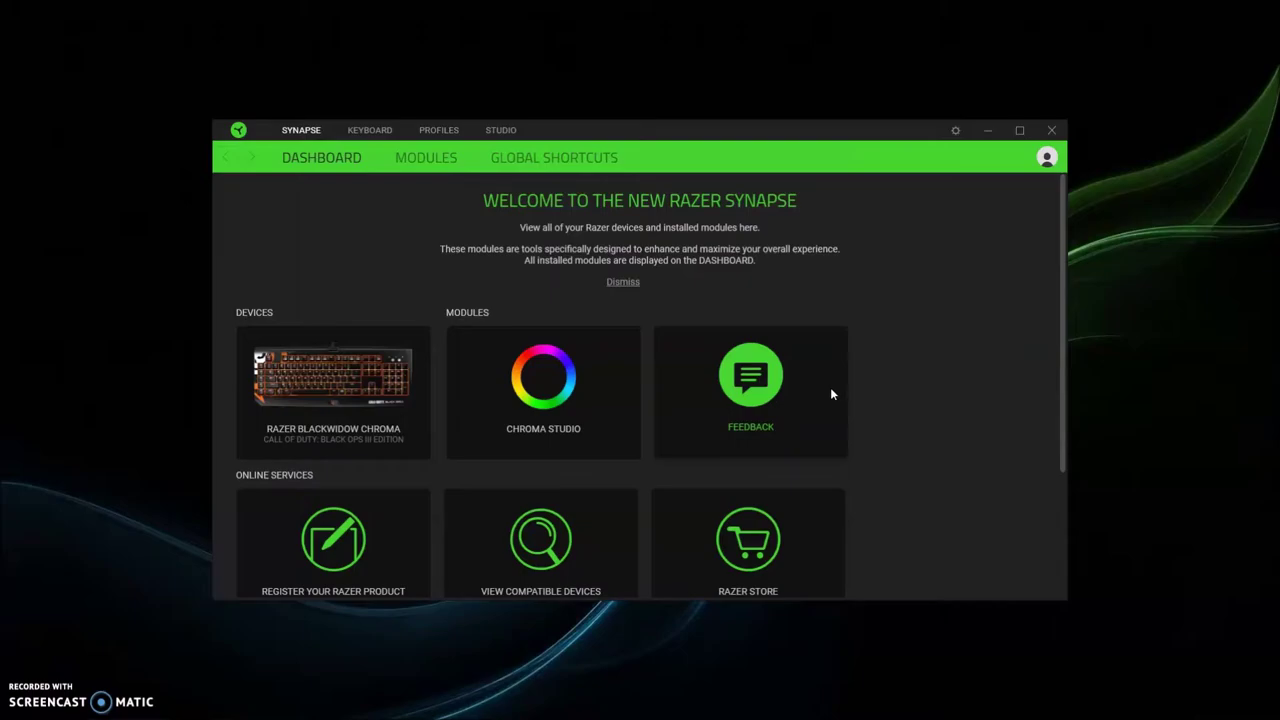
Open Chroma Studio, change the Spectrum Cycling layer's effect to Ambient Awareness and save it
left_click(540, 388)
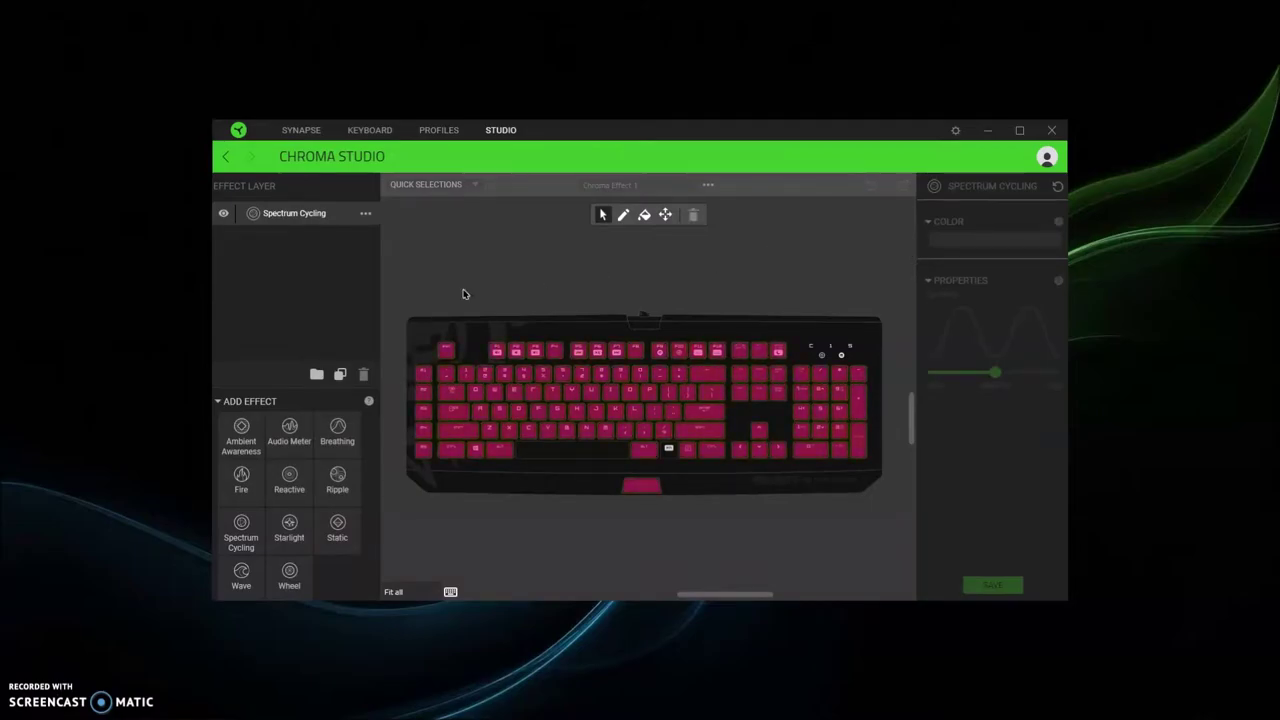
left_click(366, 214)
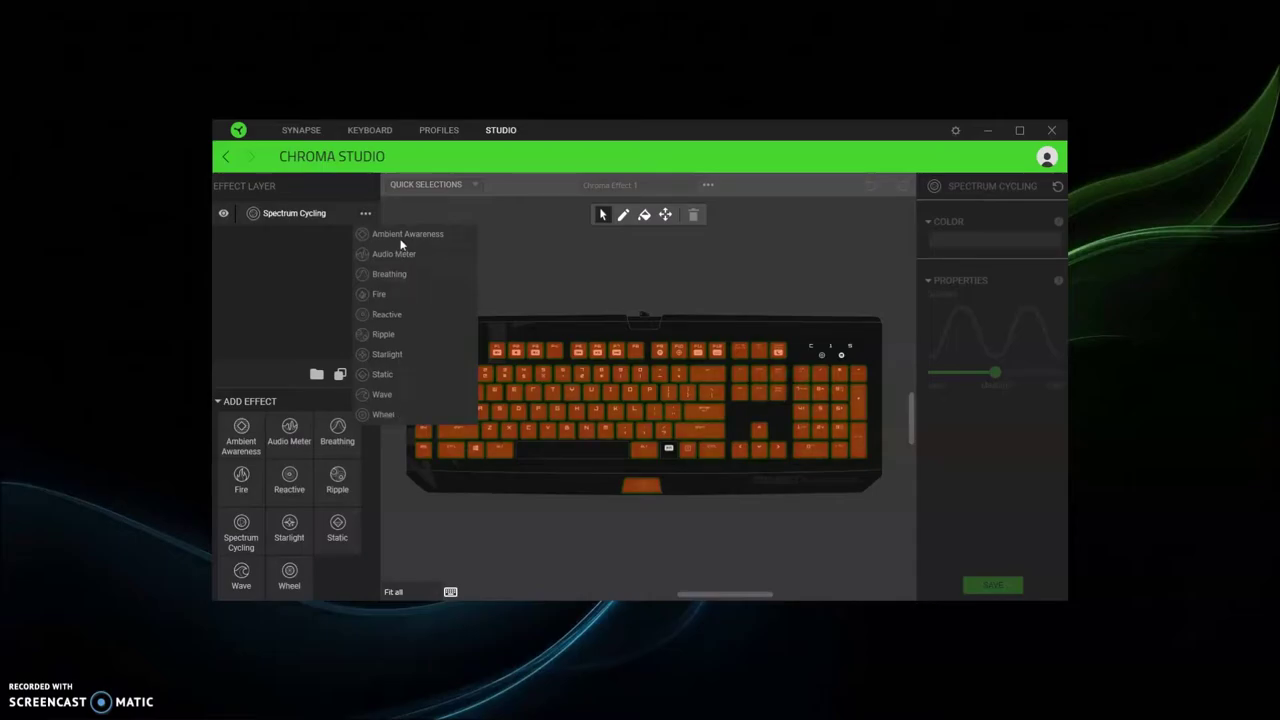
left_click(402, 236)
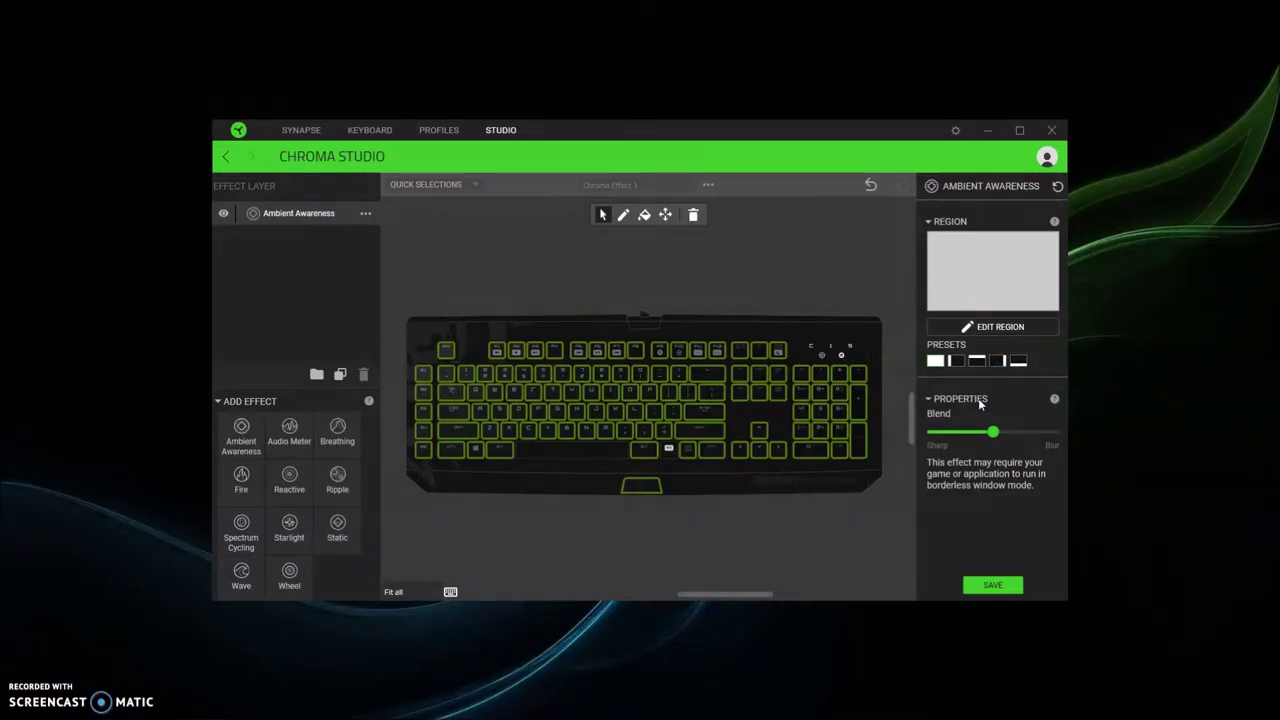
left_click(992, 585)
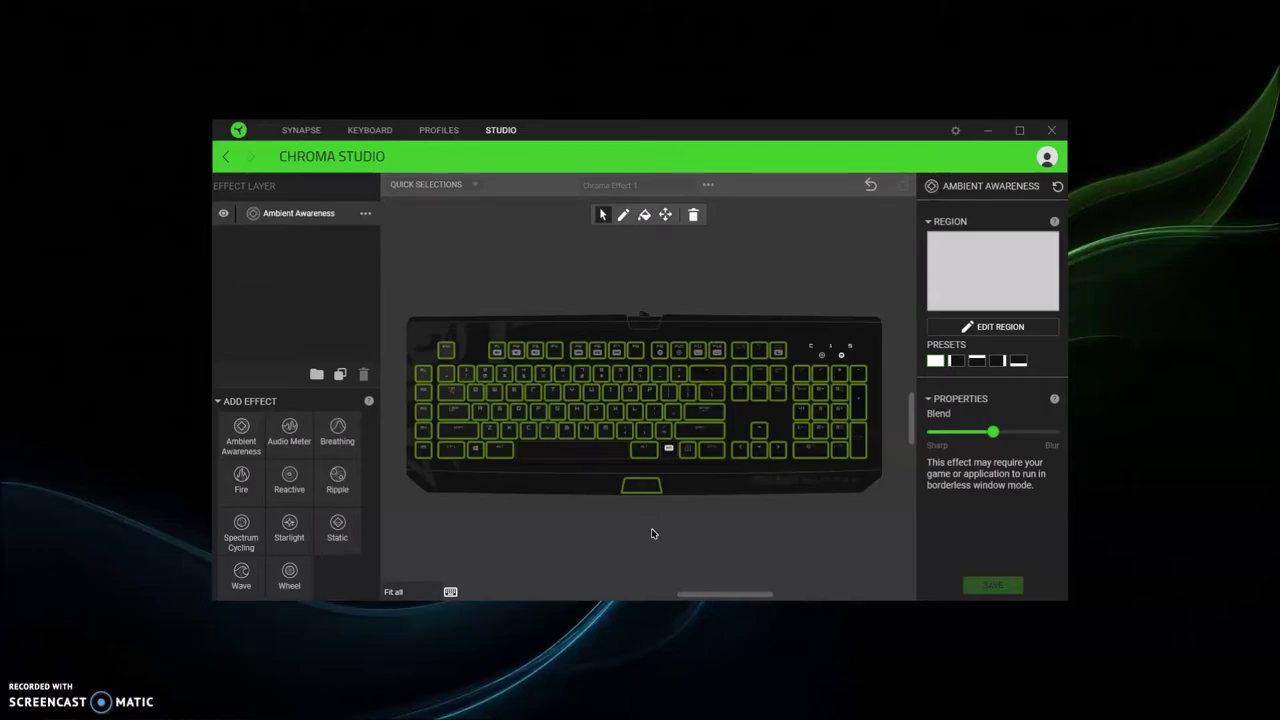
Change the Ambient Awareness layer's effect to Fire and save it
left_click(364, 214)
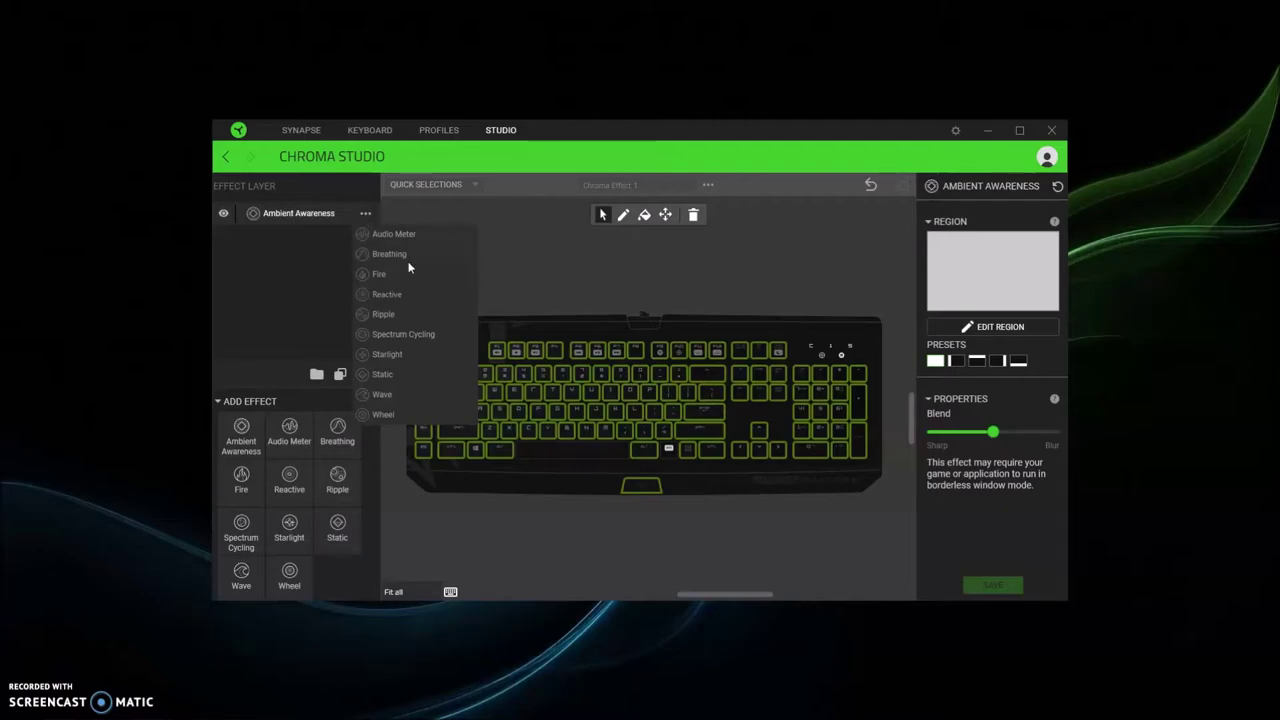
left_click(380, 274)
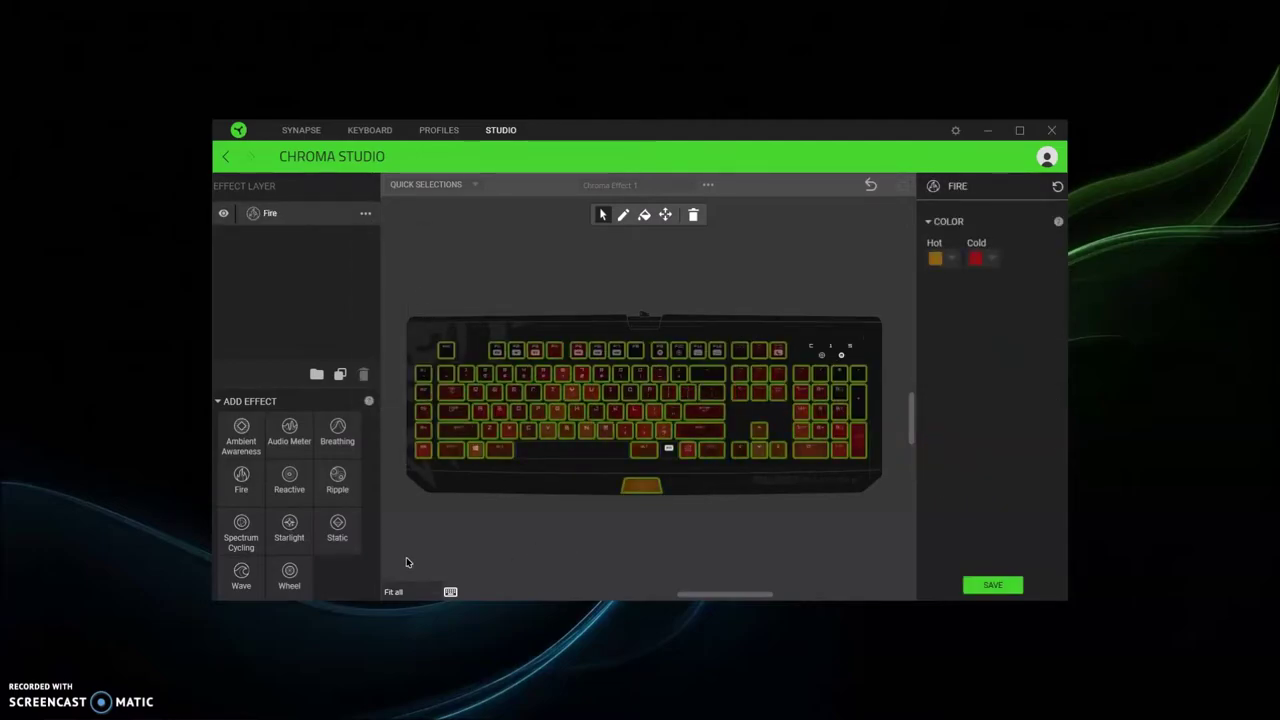
left_click(997, 586)
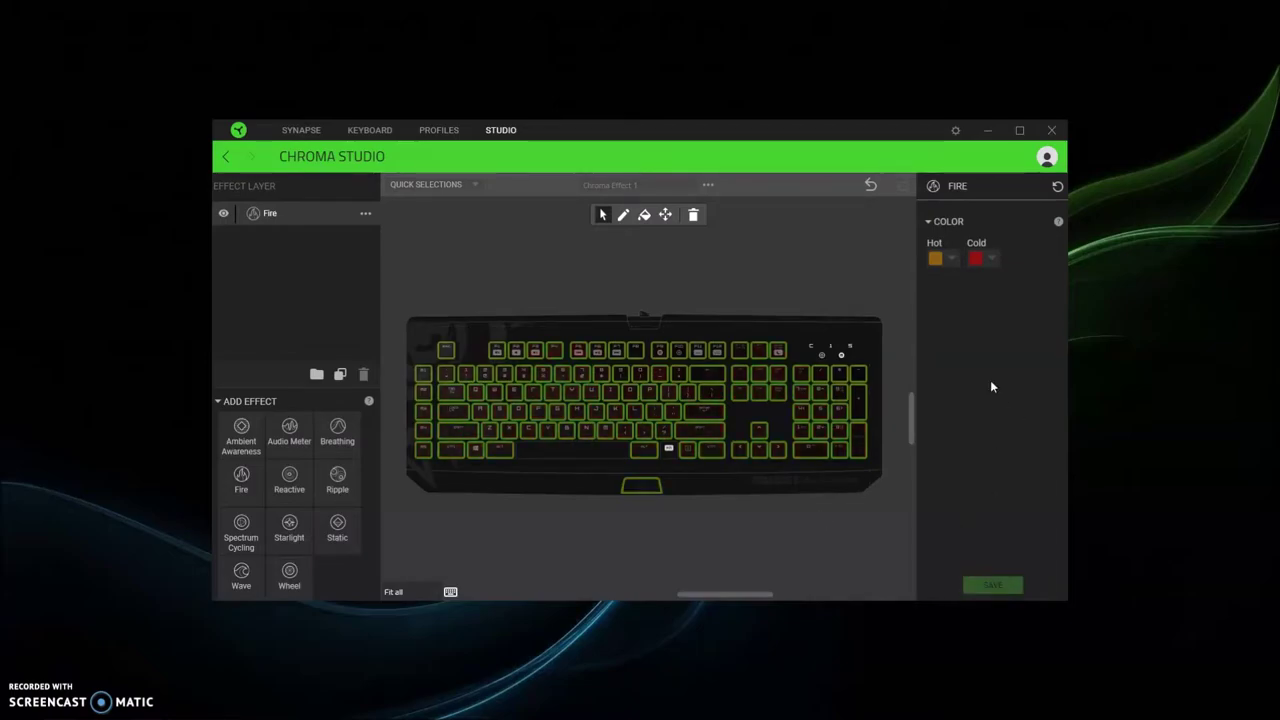
Set the Fire effect's Hot color to blue and its Cold color to magenta (FF00FF)
left_click(937, 258)
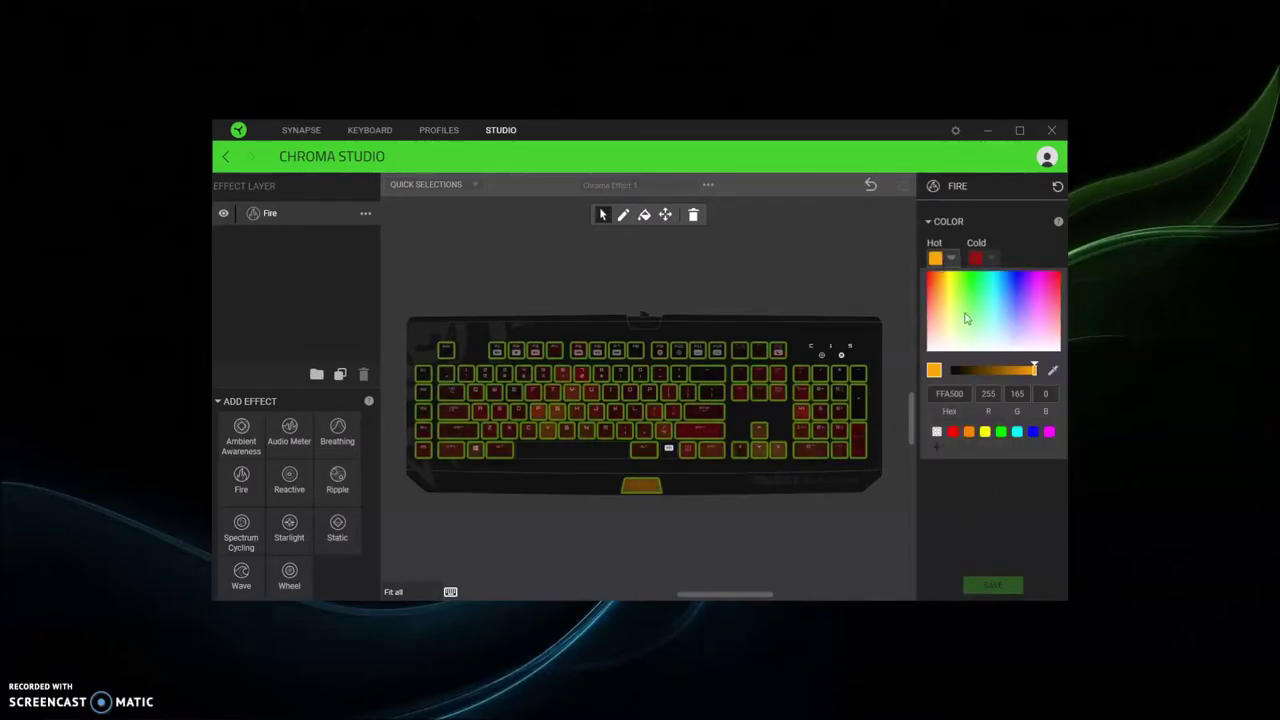
left_click(1031, 432)
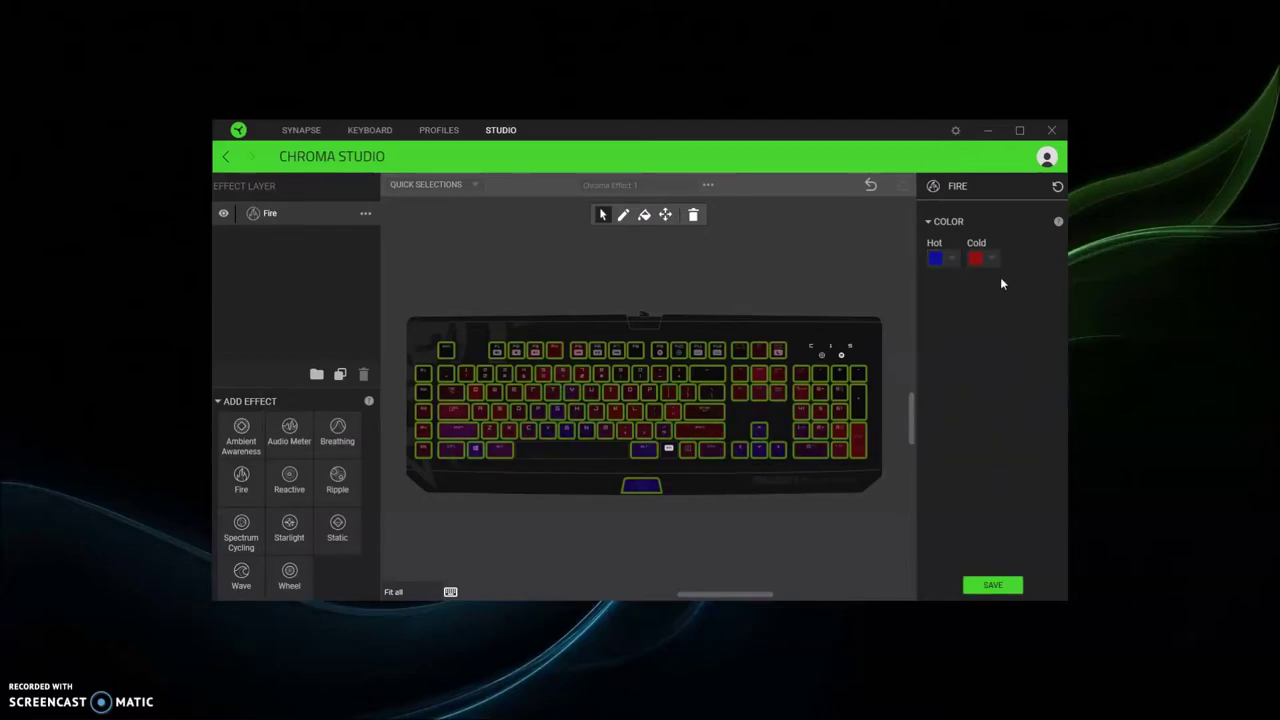
left_click(990, 259)
left_click(1089, 432)
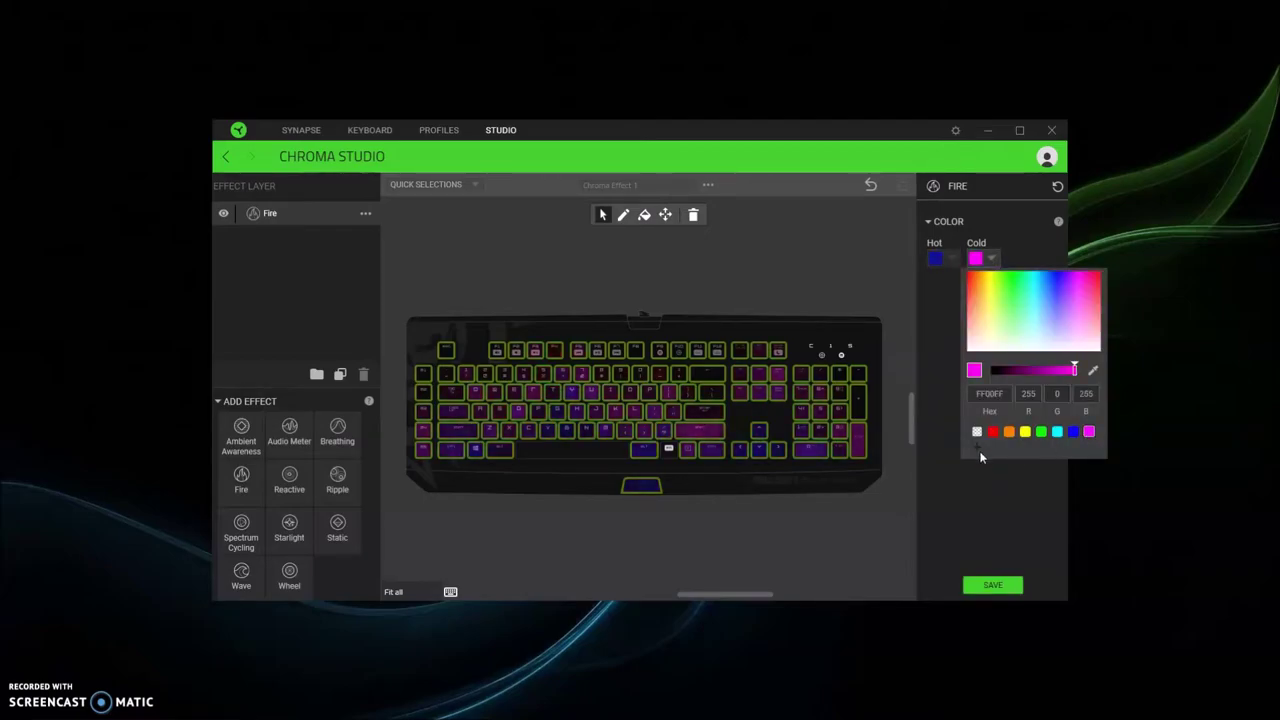
left_click(366, 213)
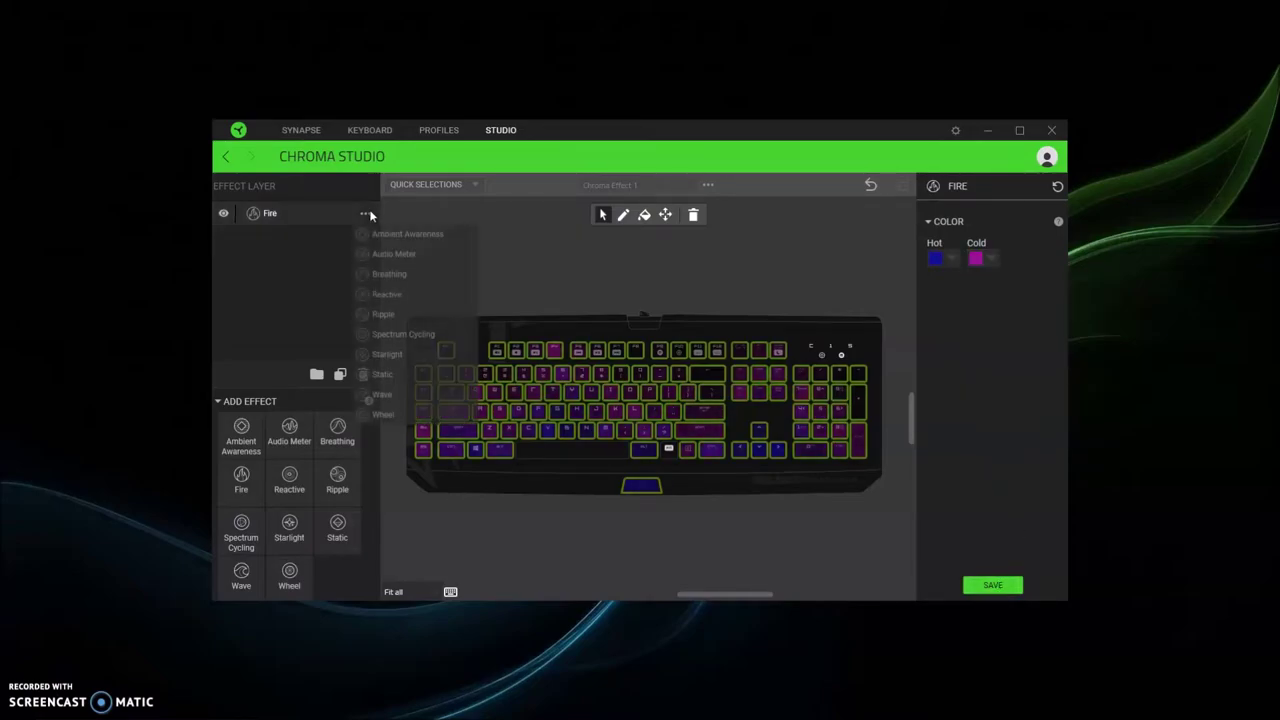
left_click(507, 212)
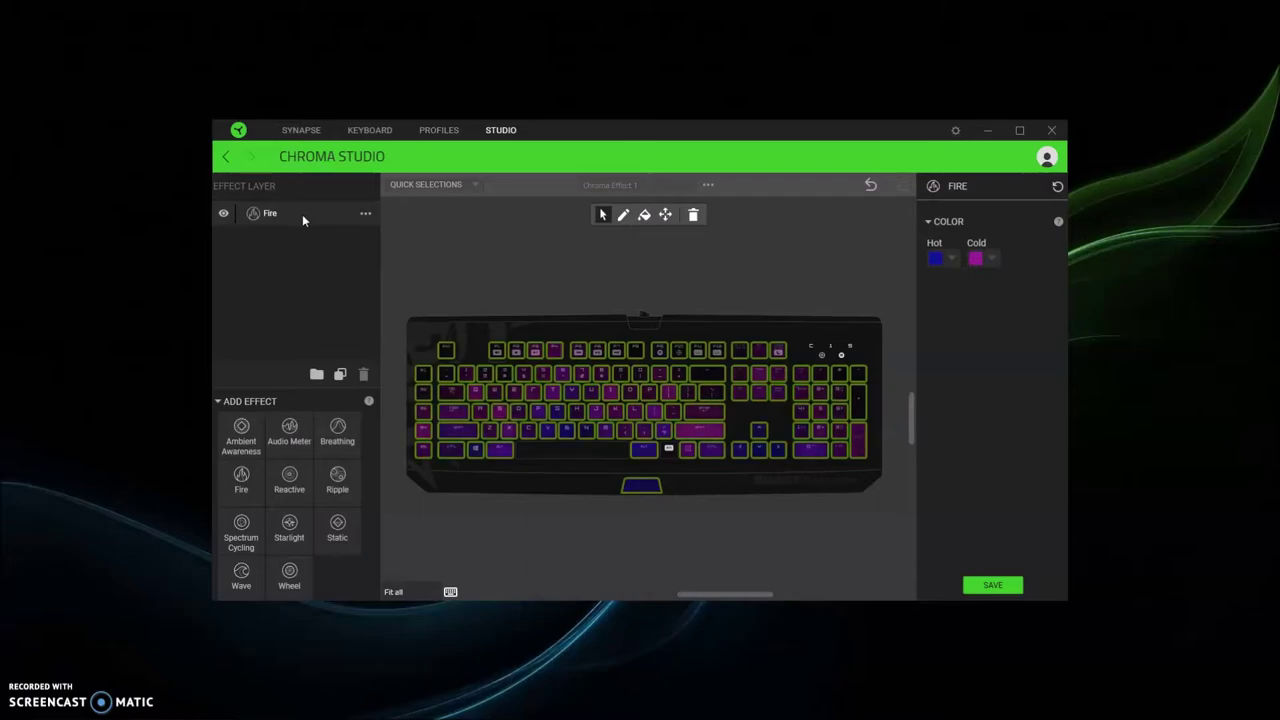
Change the Fire layer's effect to Static in the default green and save it
left_click(360, 213)
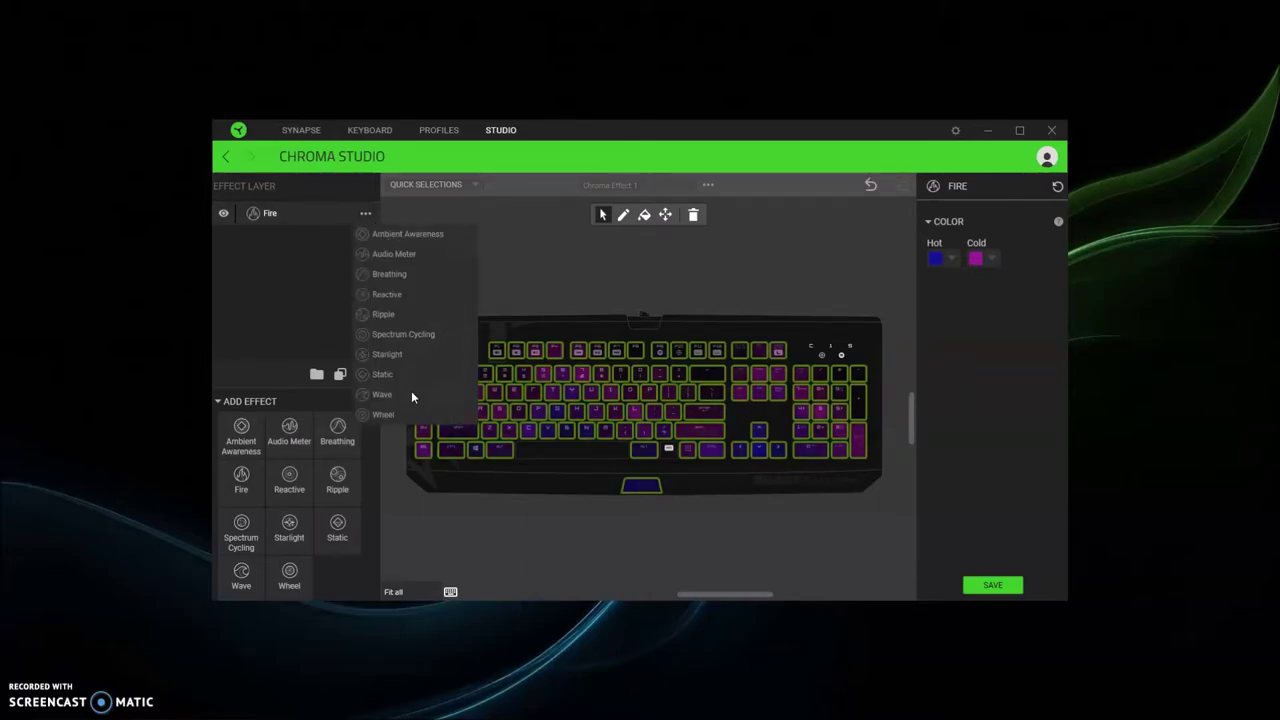
left_click(383, 374)
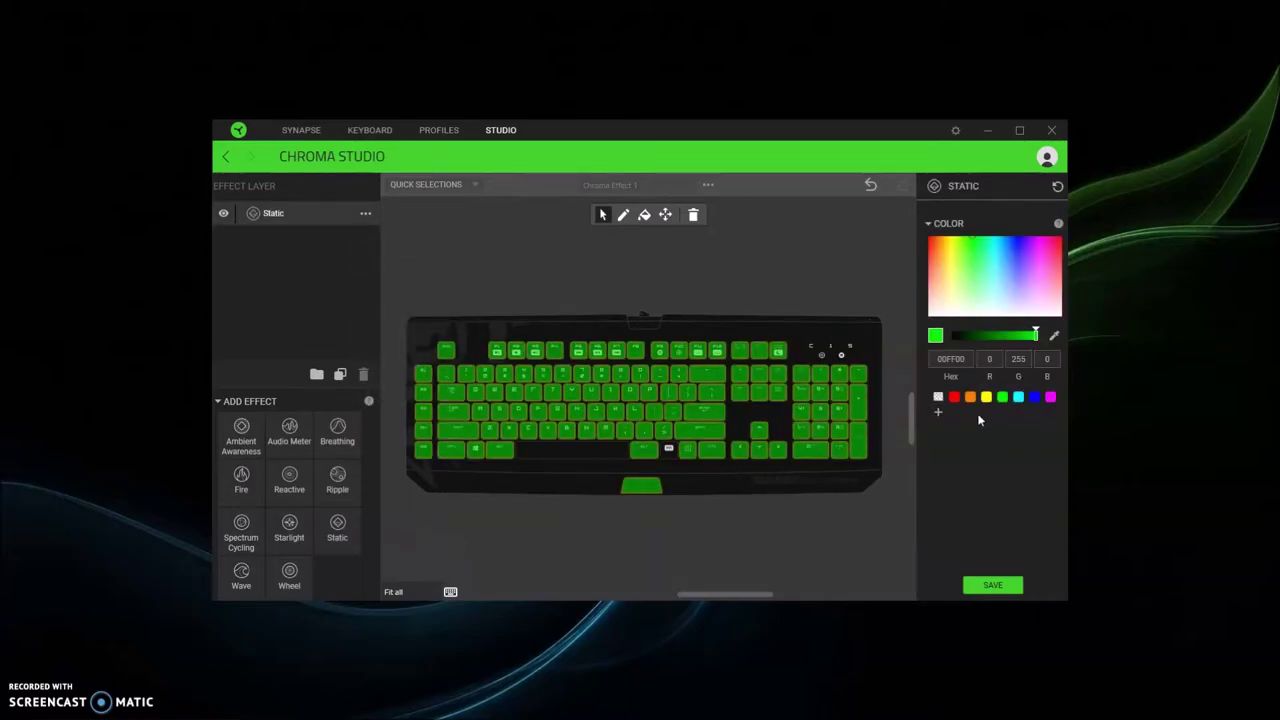
left_click(994, 584)
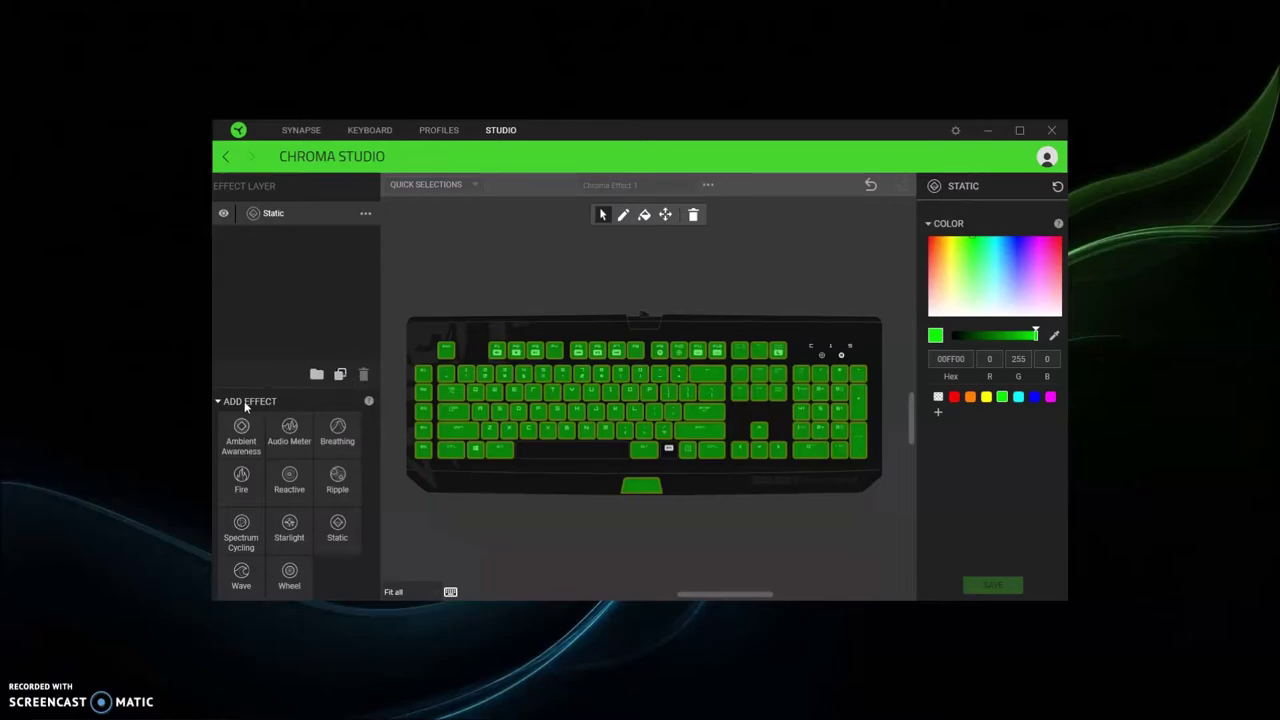
Add a Ripple effect layer above the Static layer with the red-to-yellow color pattern and a speed of 16
left_click(350, 489)
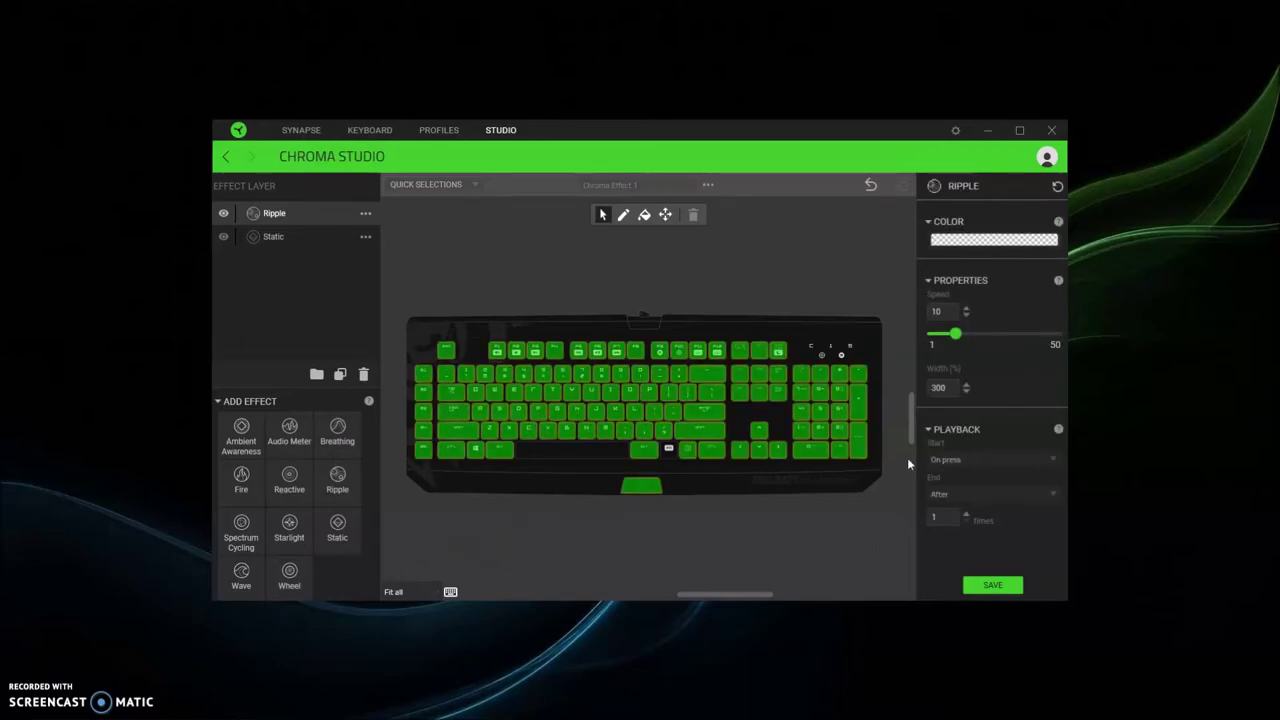
left_click(994, 240)
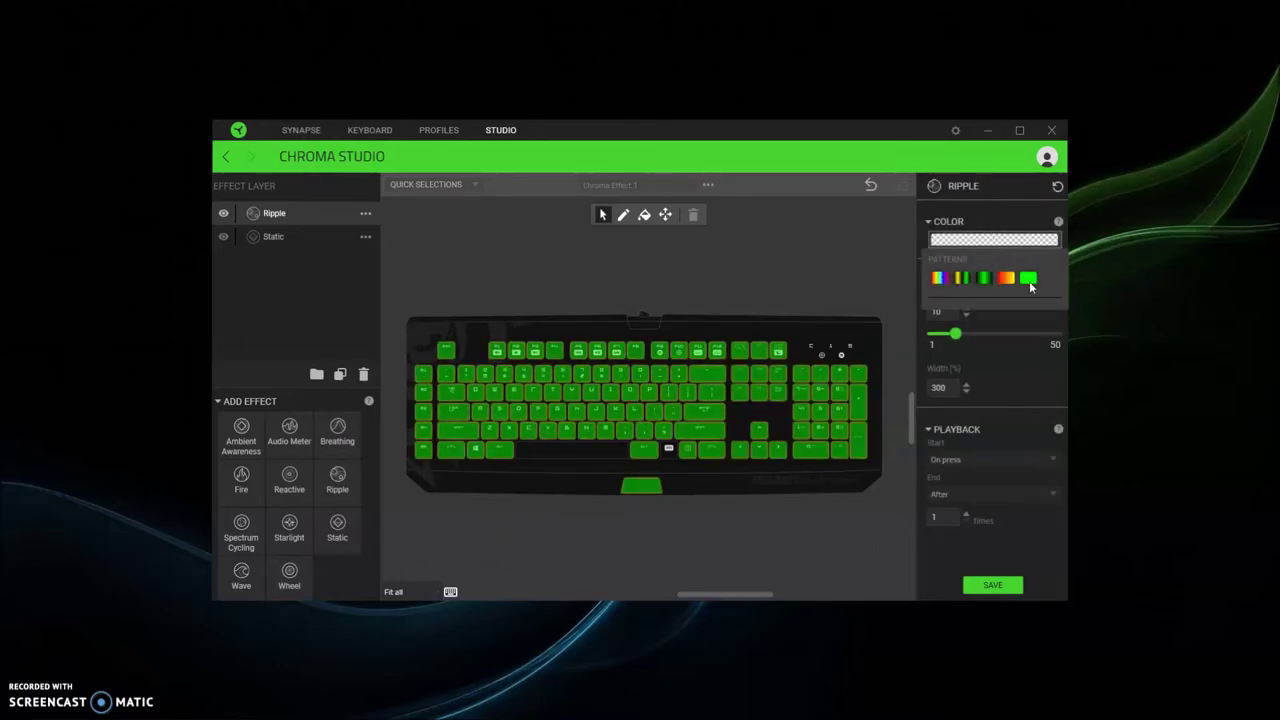
left_click(1005, 280)
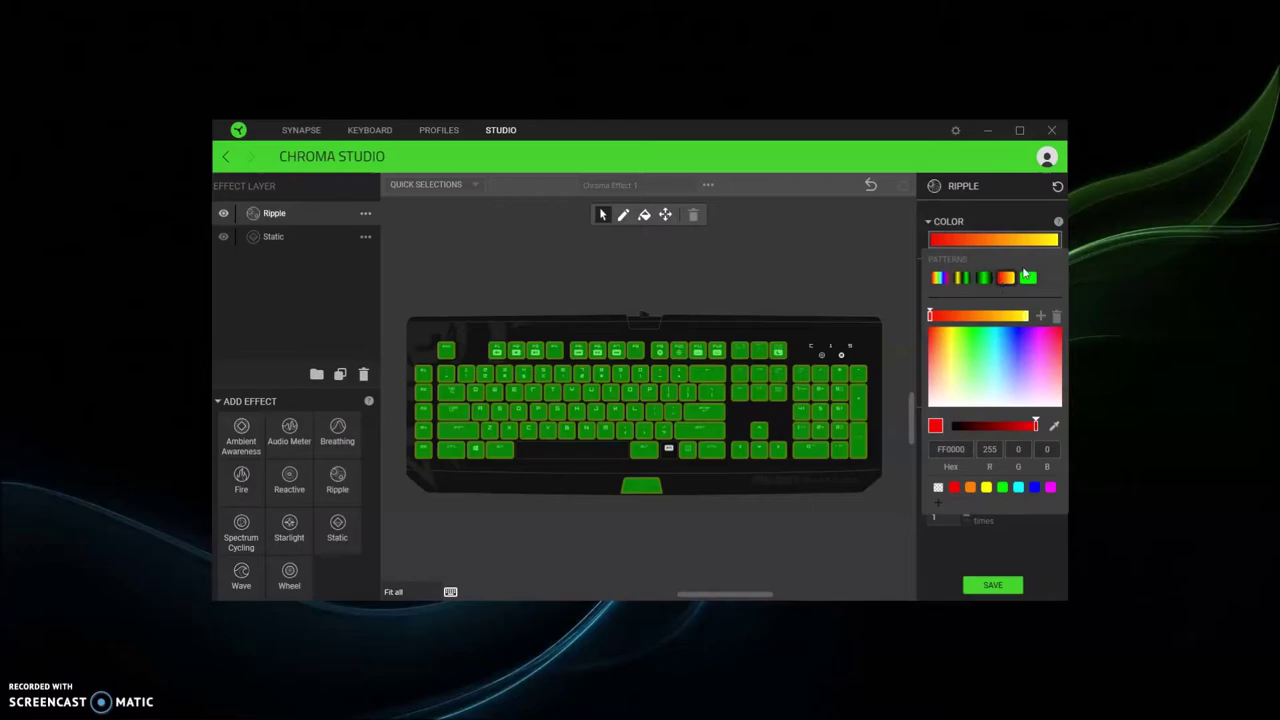
left_click(848, 257)
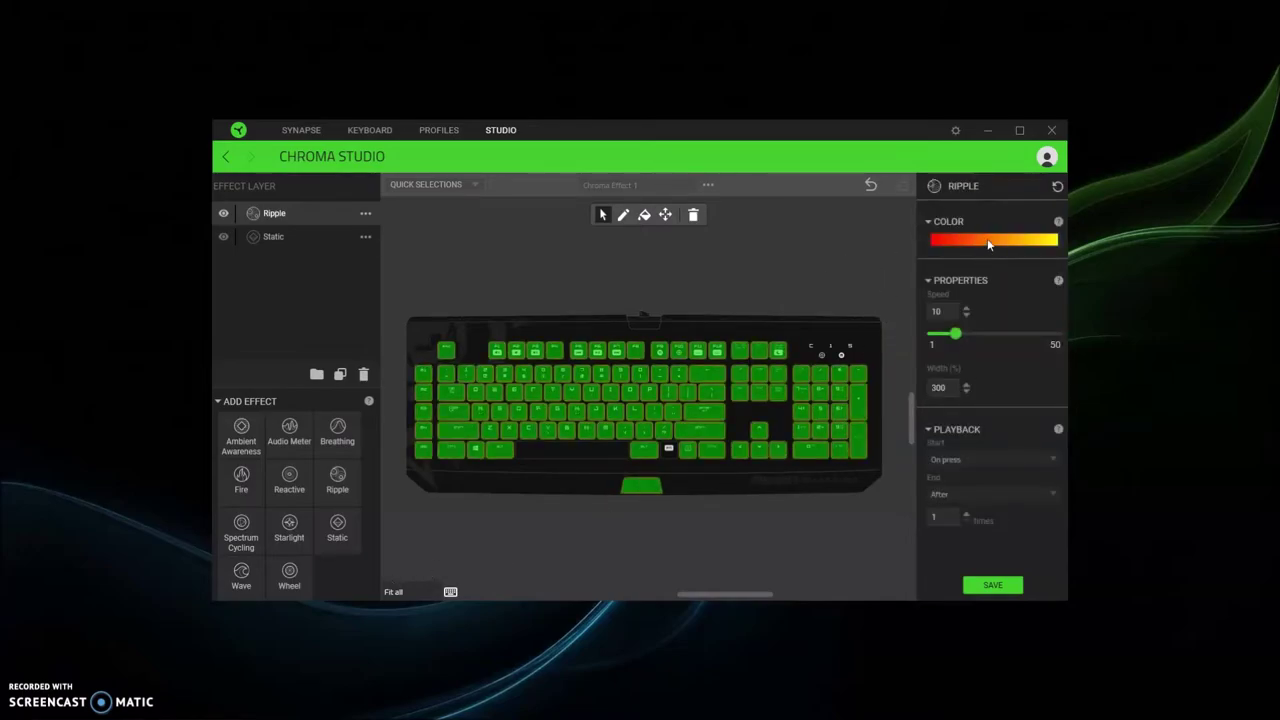
left_click(991, 240)
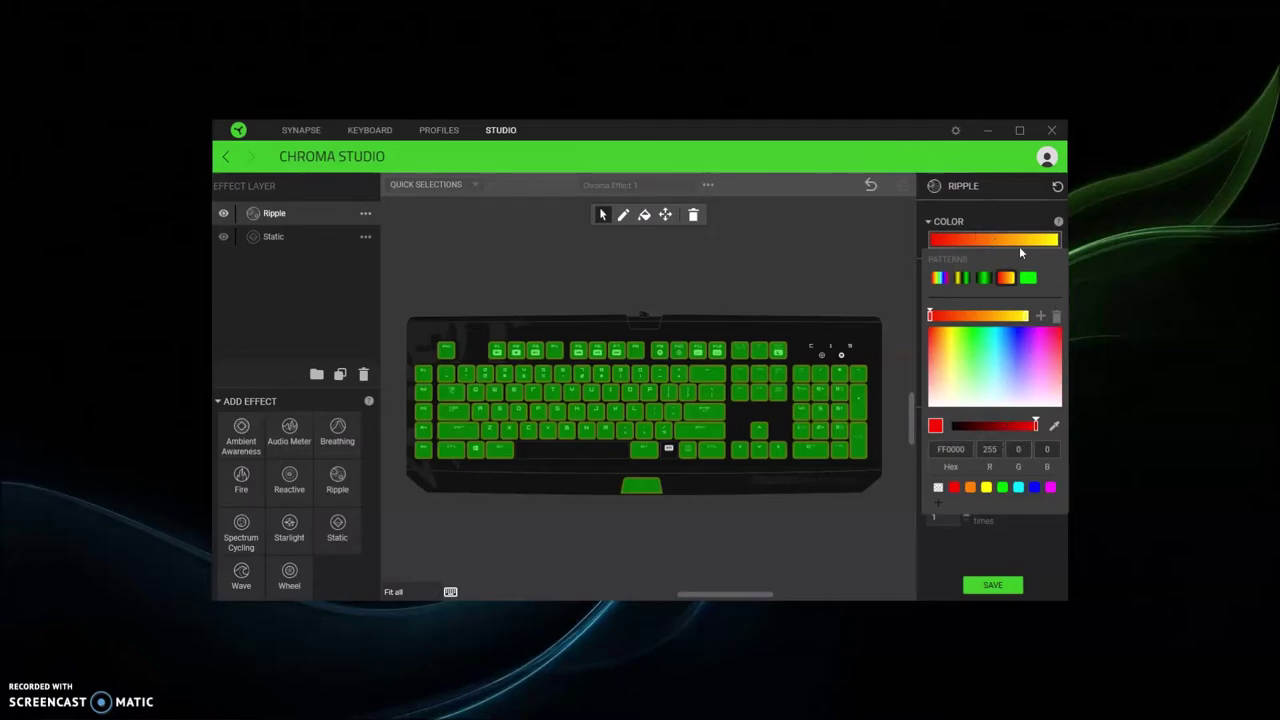
left_click(932, 228)
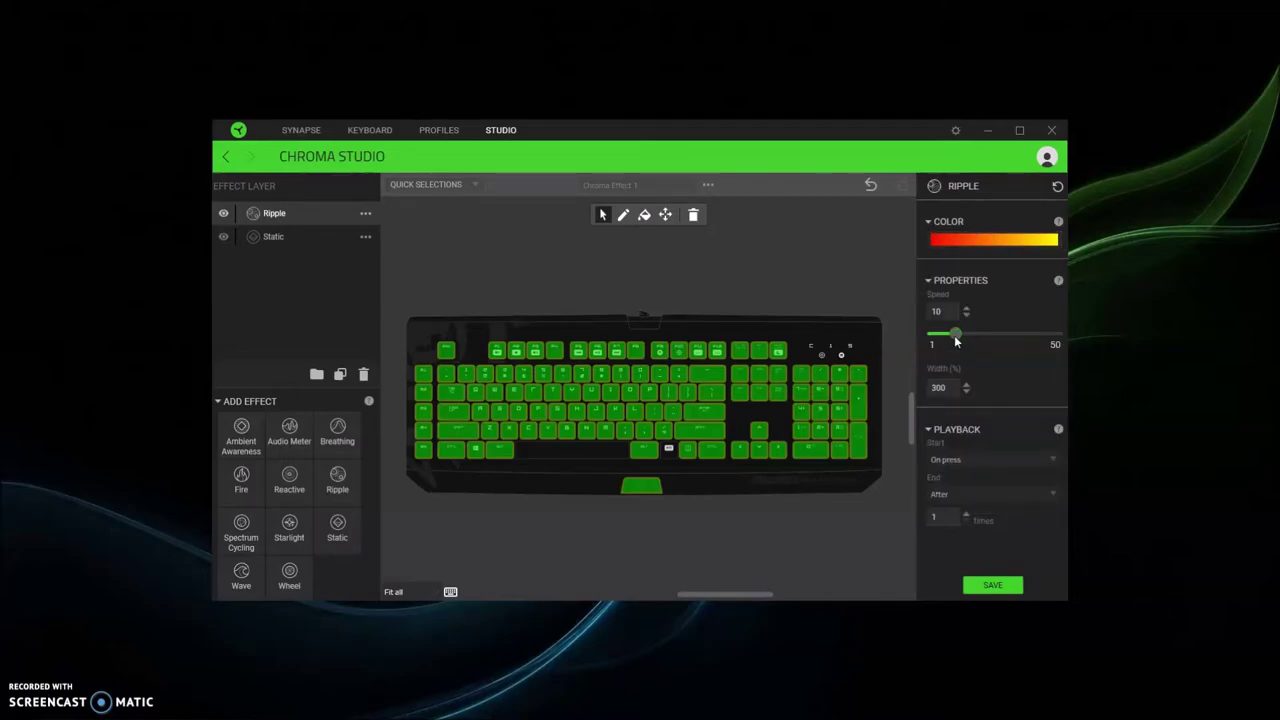
mouse_move(955, 334)
left_mouse_down()
mouse_move(1026, 338)
mouse_move(952, 336)
mouse_move(1003, 340)
mouse_move(970, 338)
left_mouse_up()
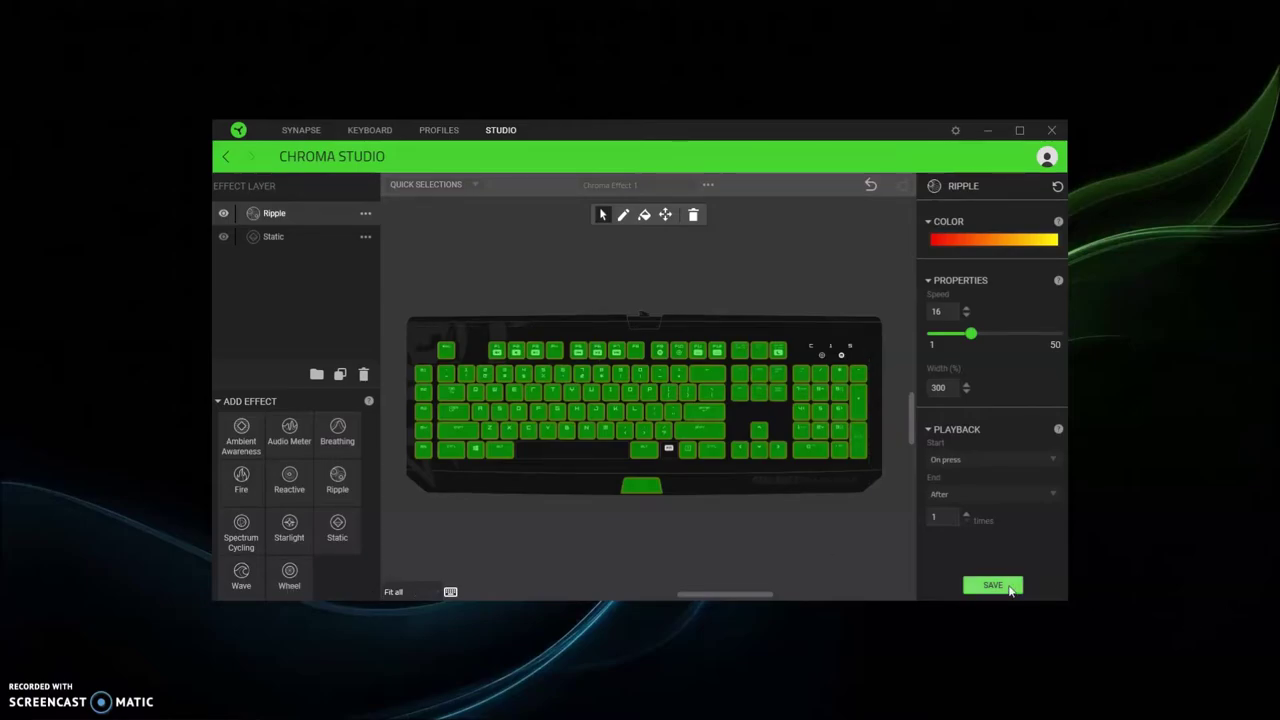
left_click(757, 537)
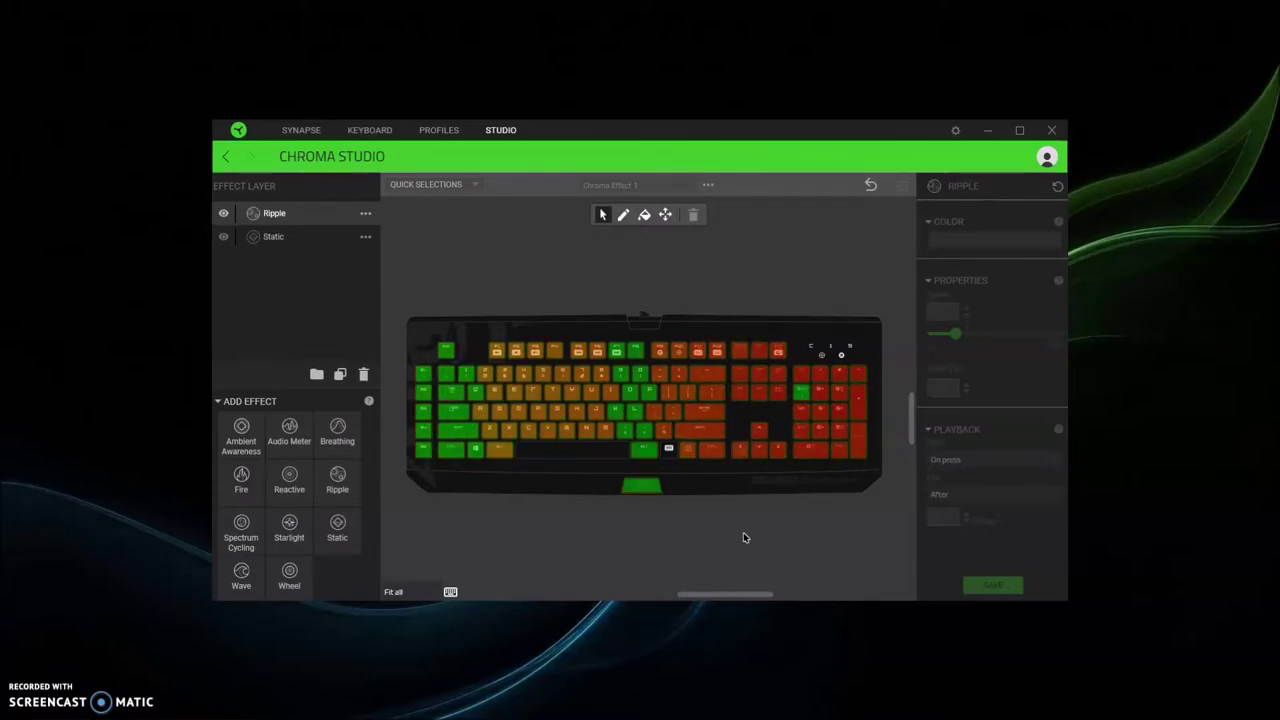
Change the Ripple layer's effect to Reactive and turn on random colors for it
left_click(365, 216)
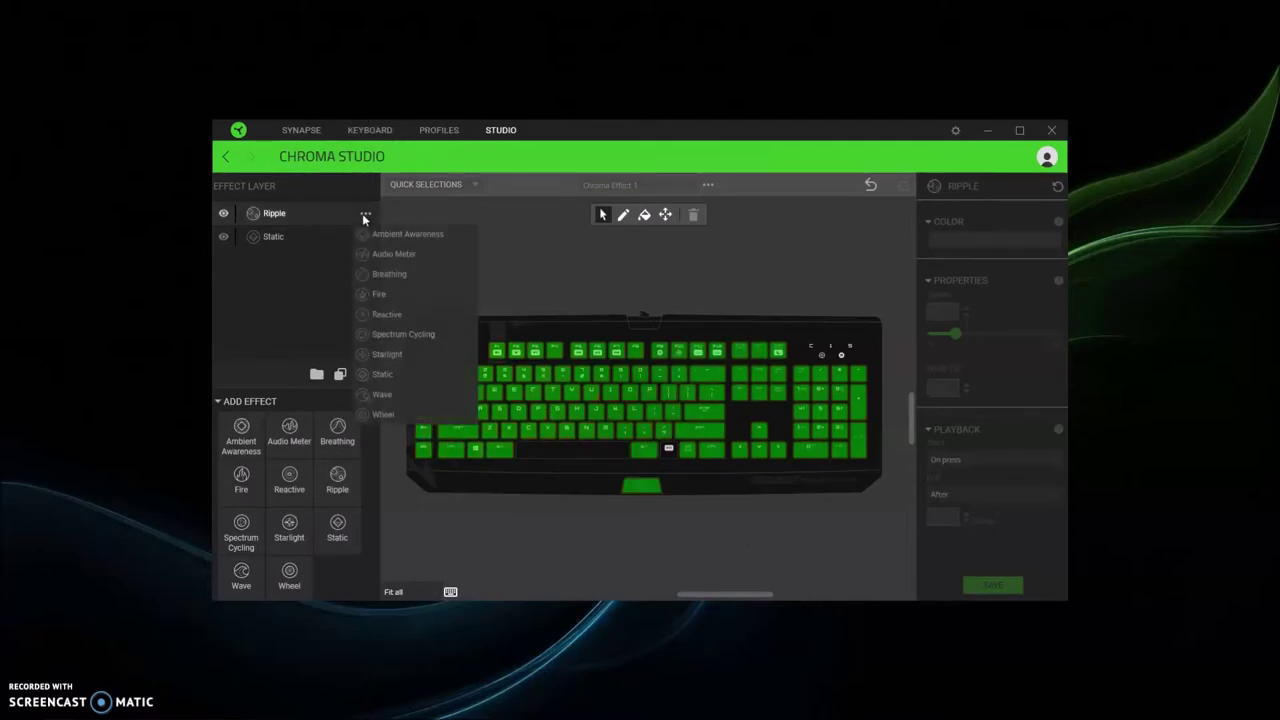
left_click(388, 314)
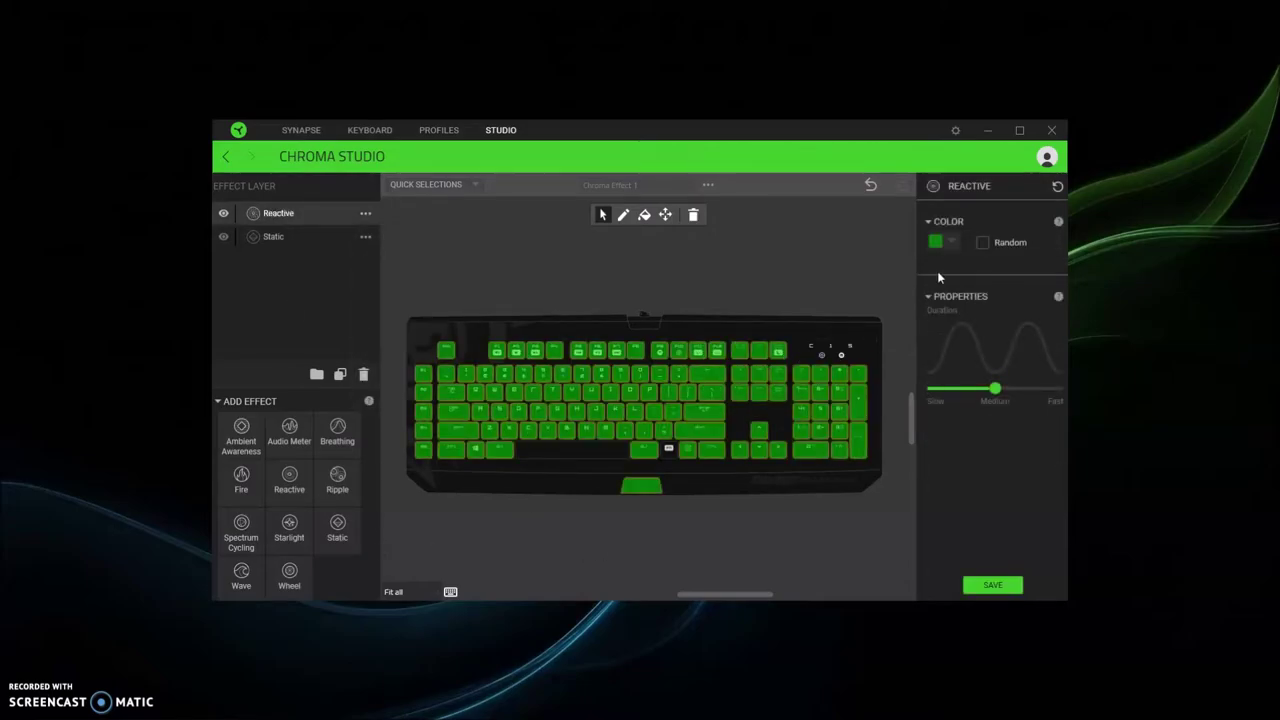
left_click(983, 243)
left_click(758, 484)
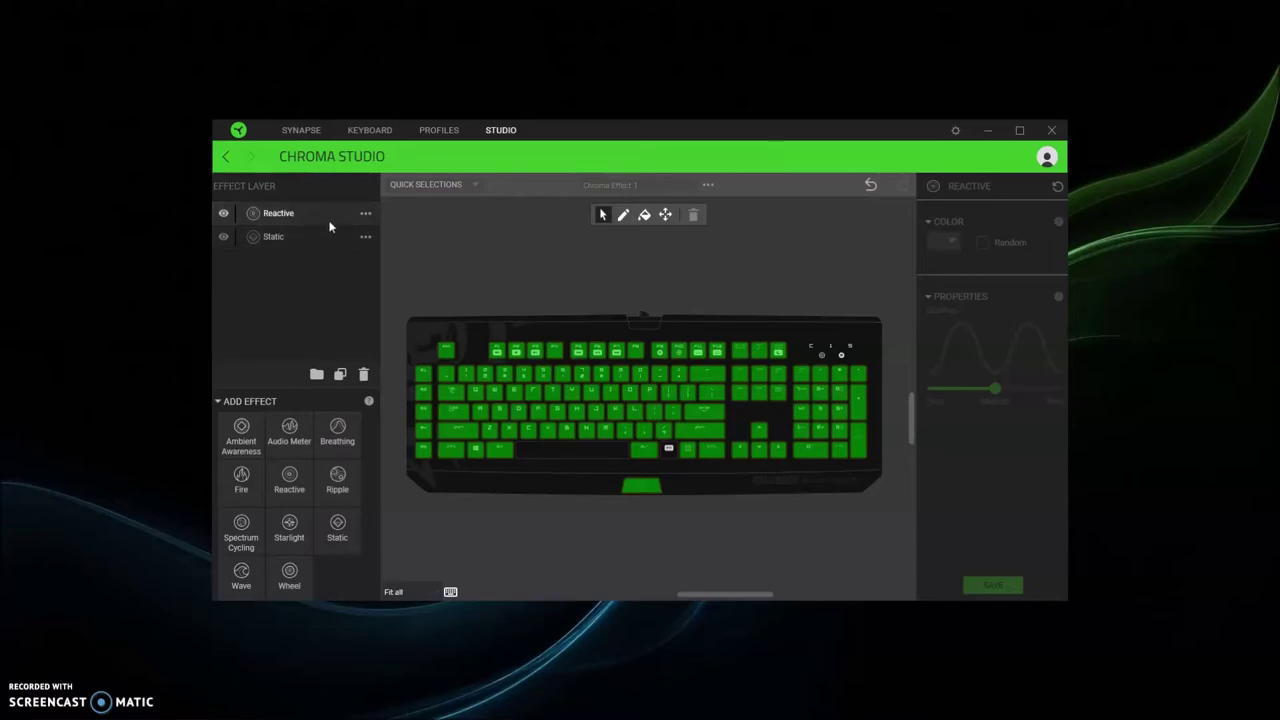
Change the Reactive layer's effect to Starlight, save it, and deselect the keys
left_click(361, 216)
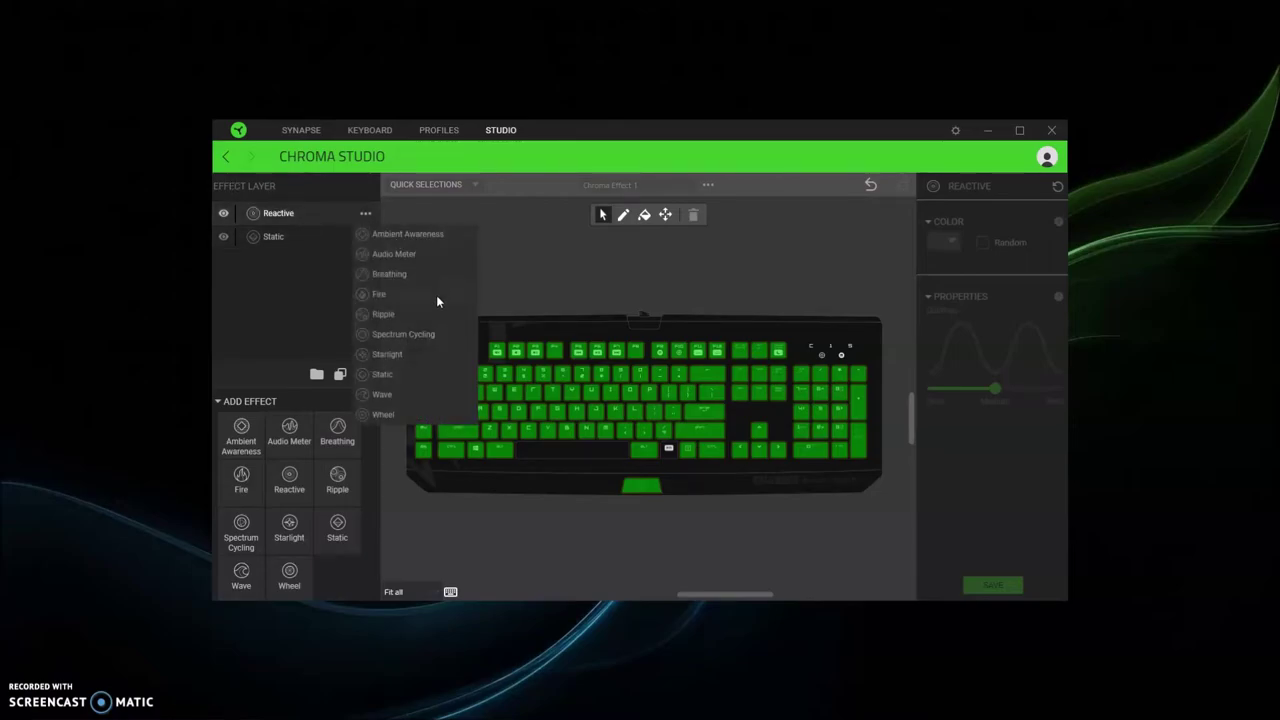
left_click(424, 354)
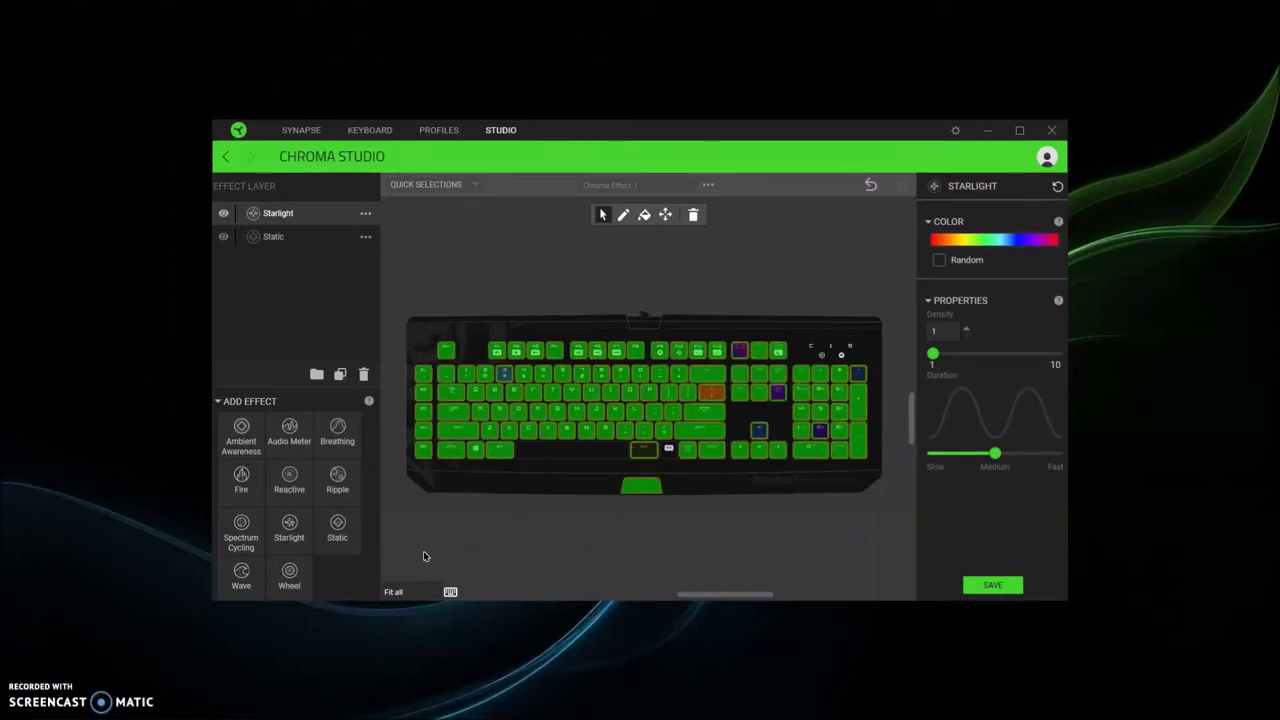
left_click(987, 590)
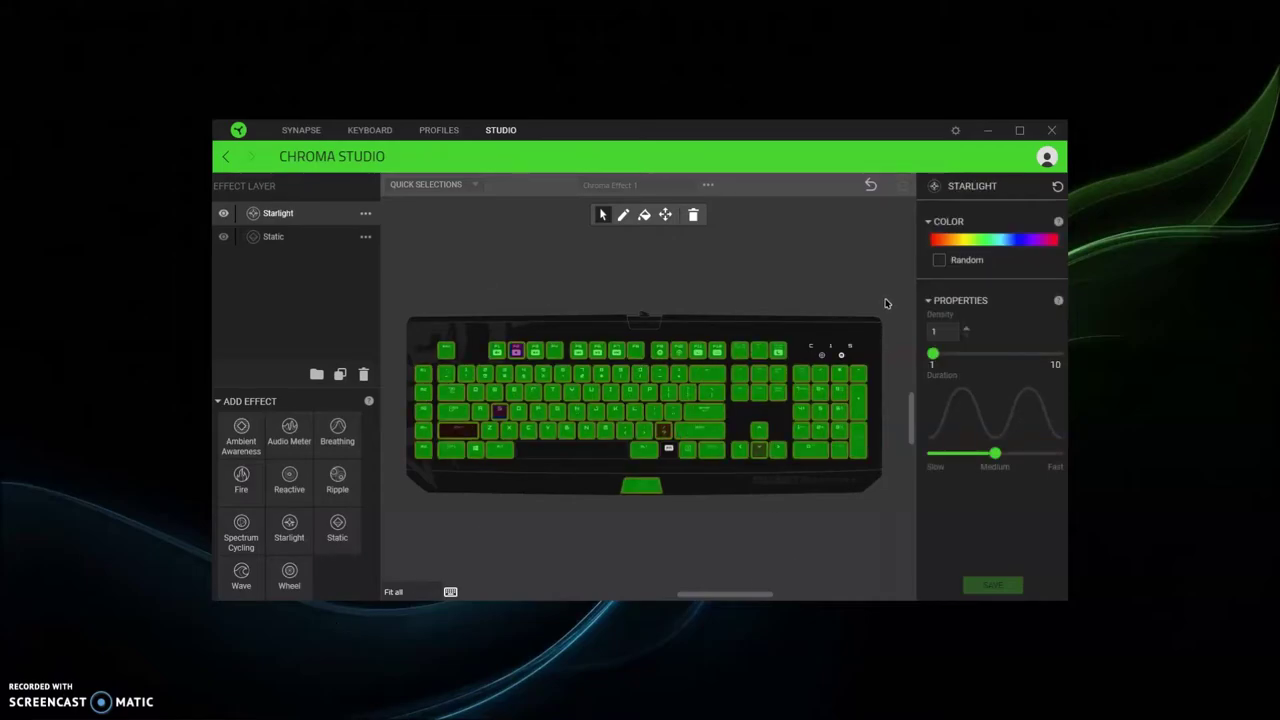
left_click(715, 568)
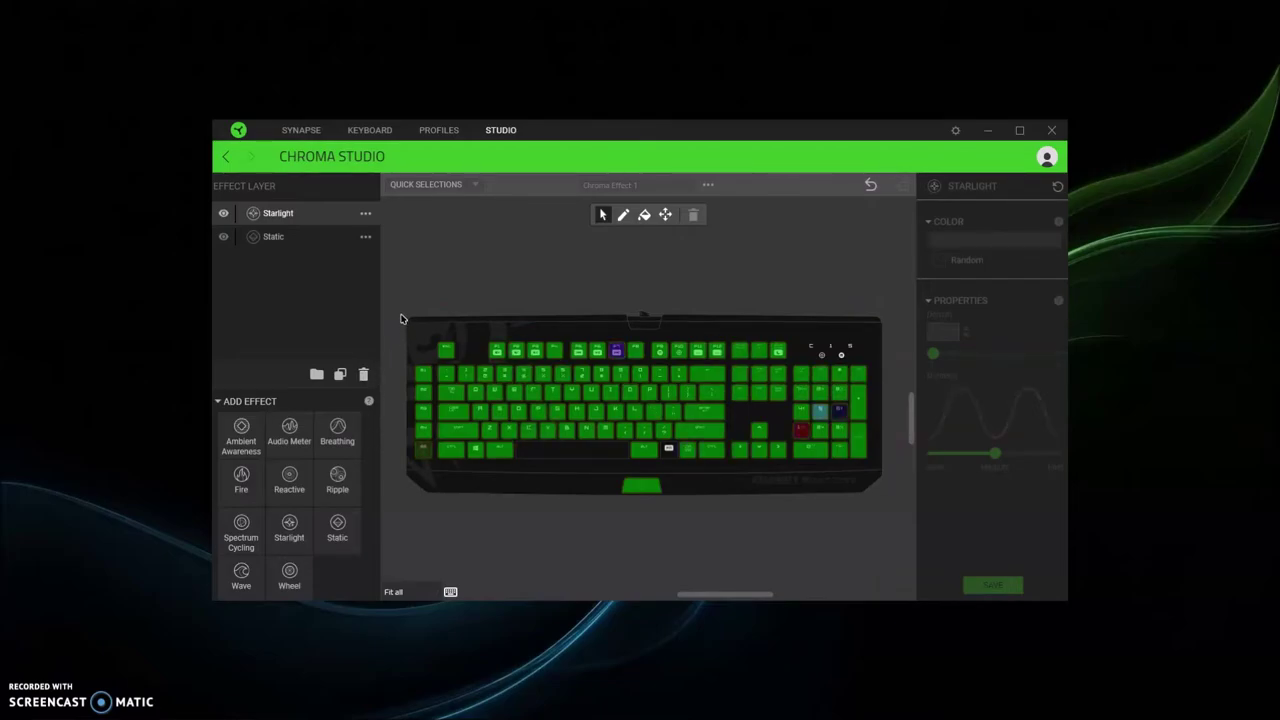
Add a Spectrum Cycling effect layer above the Starlight layer and select the five macro keys for it
left_click_drag(435, 360, 401, 488)
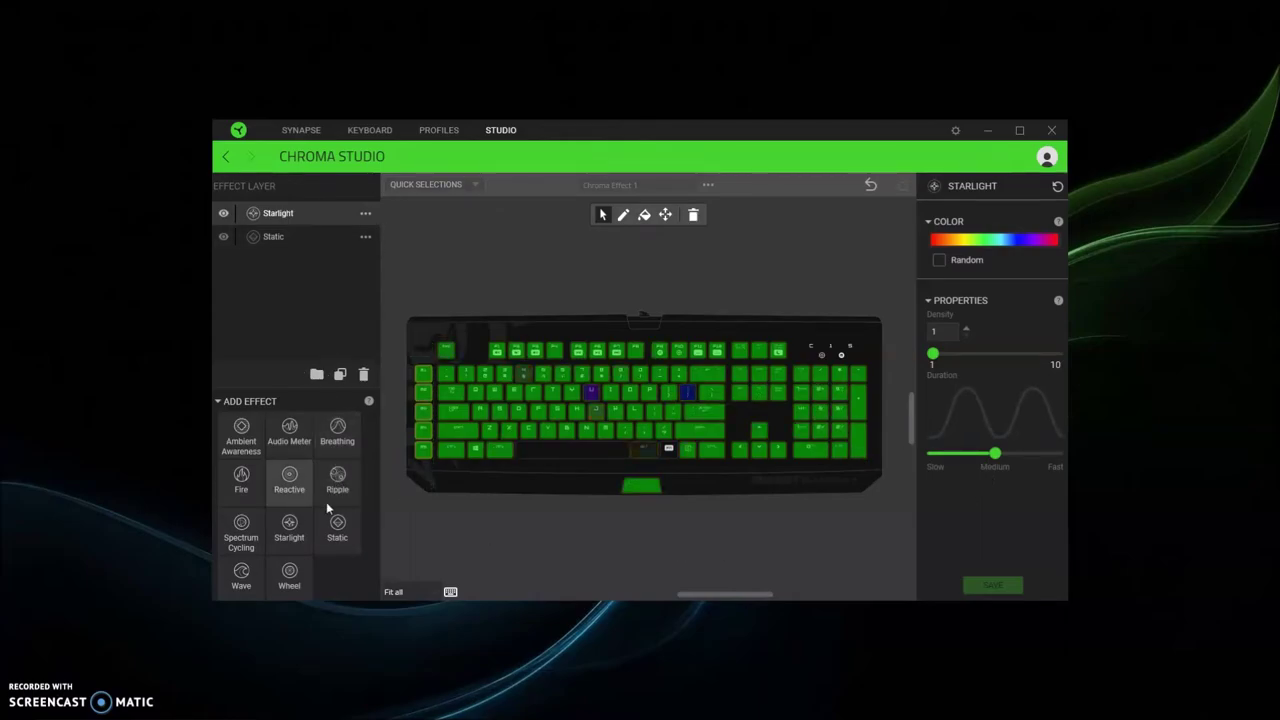
left_click(573, 543)
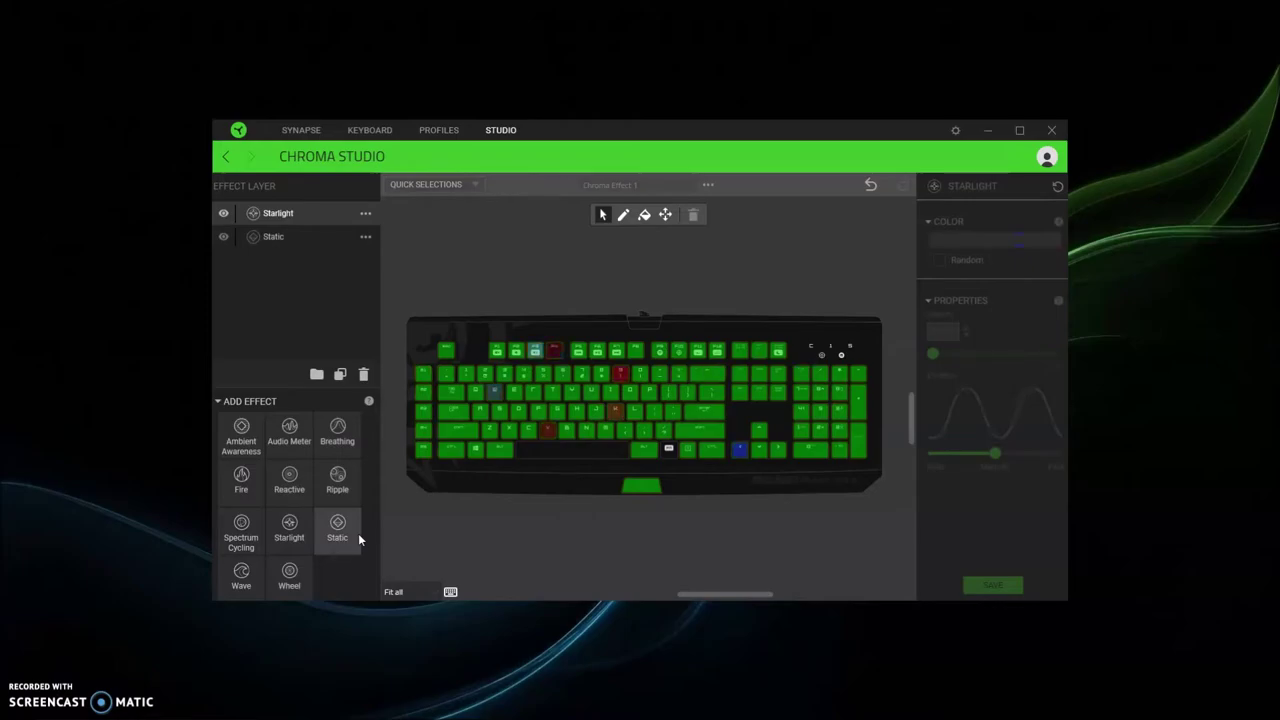
left_click_drag(449, 375, 407, 410)
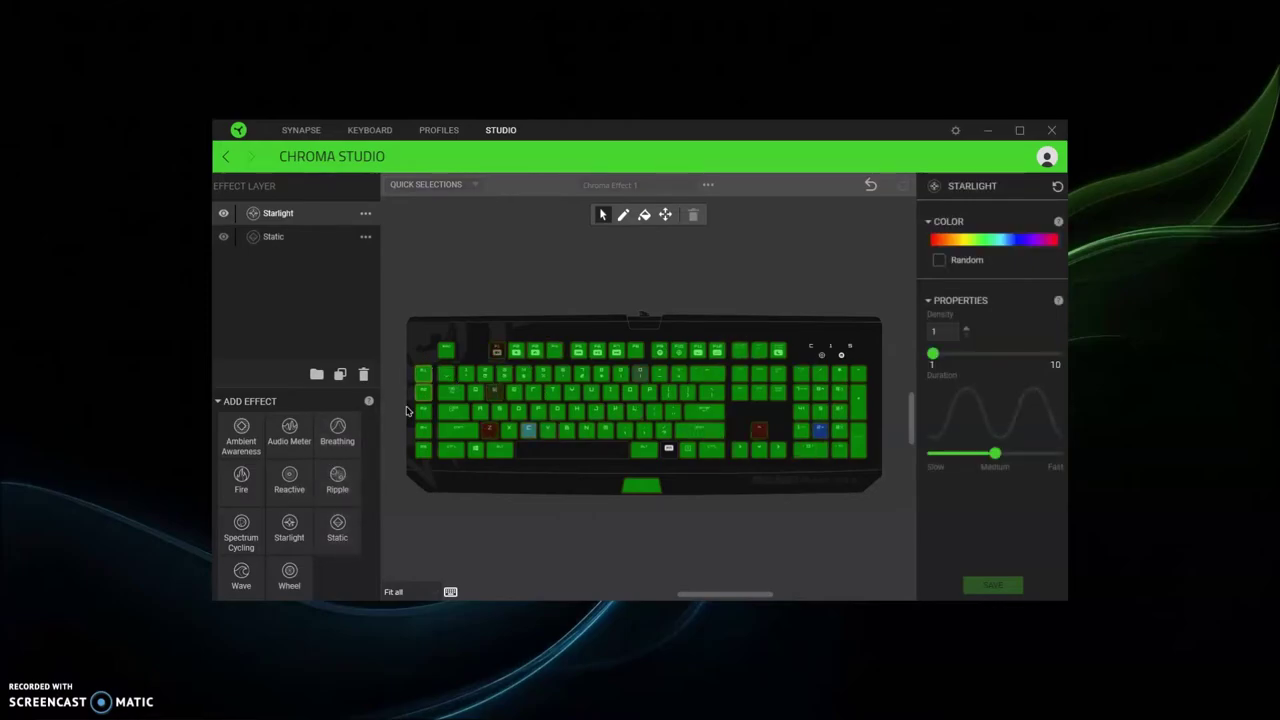
left_click(243, 530)
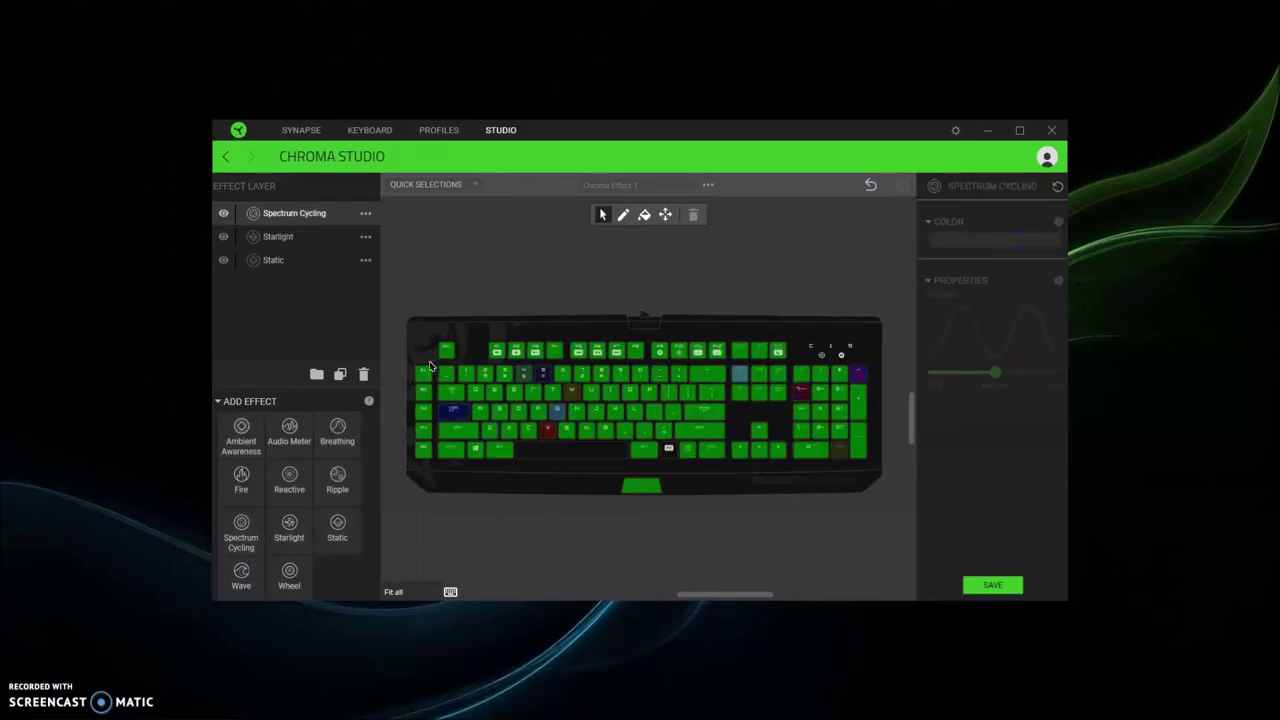
left_click_drag(436, 370, 403, 485)
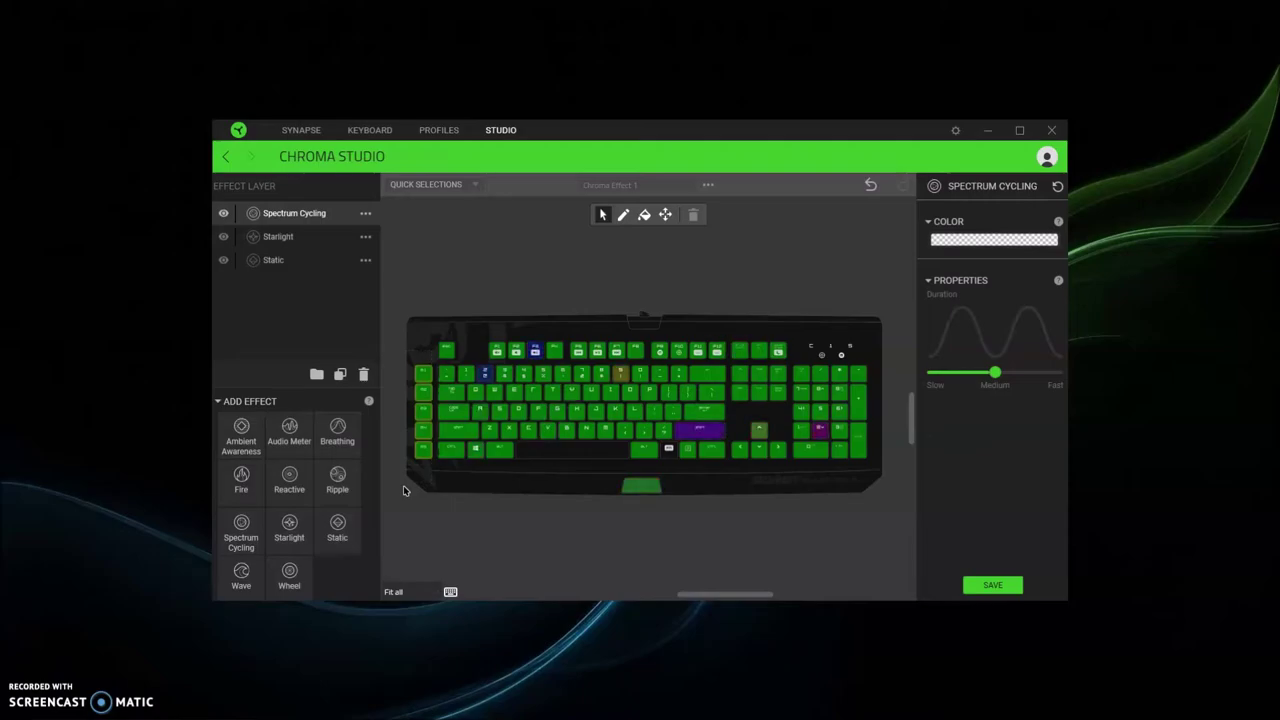
Give the Spectrum Cycling layer's macro keys the cyan, white and blue color pattern and save the effect
left_click(1006, 244)
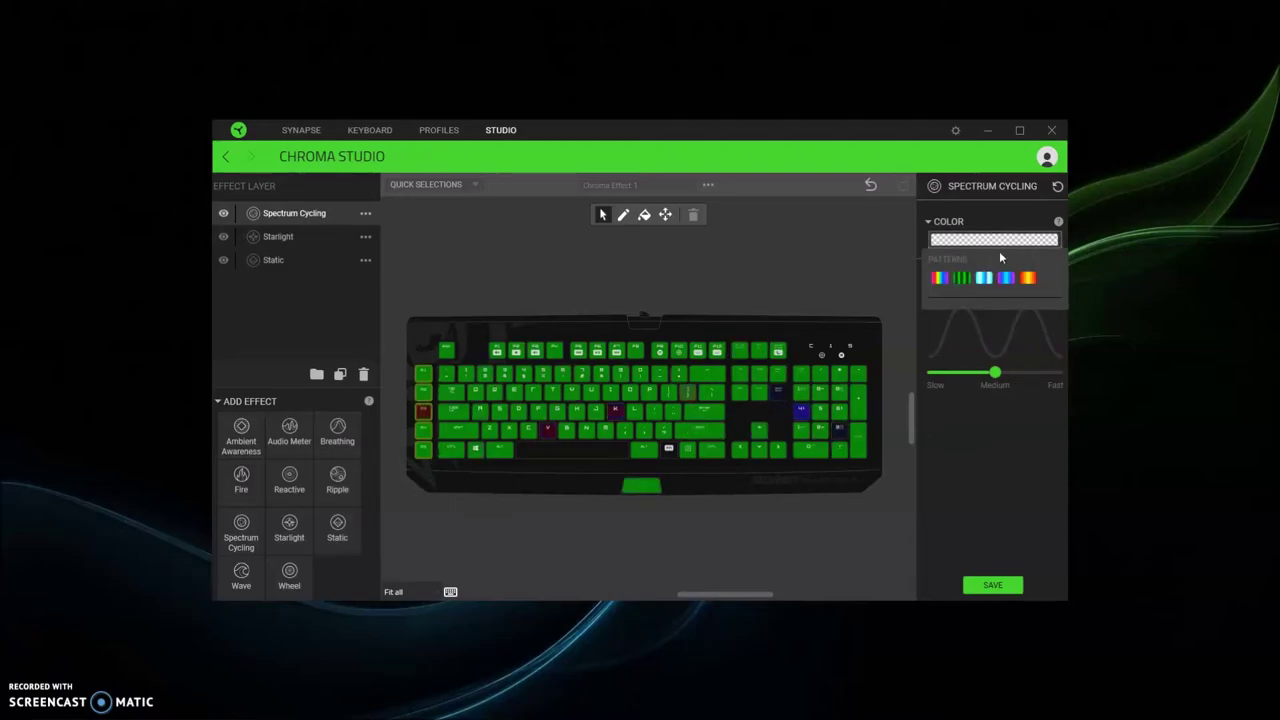
left_click(984, 279)
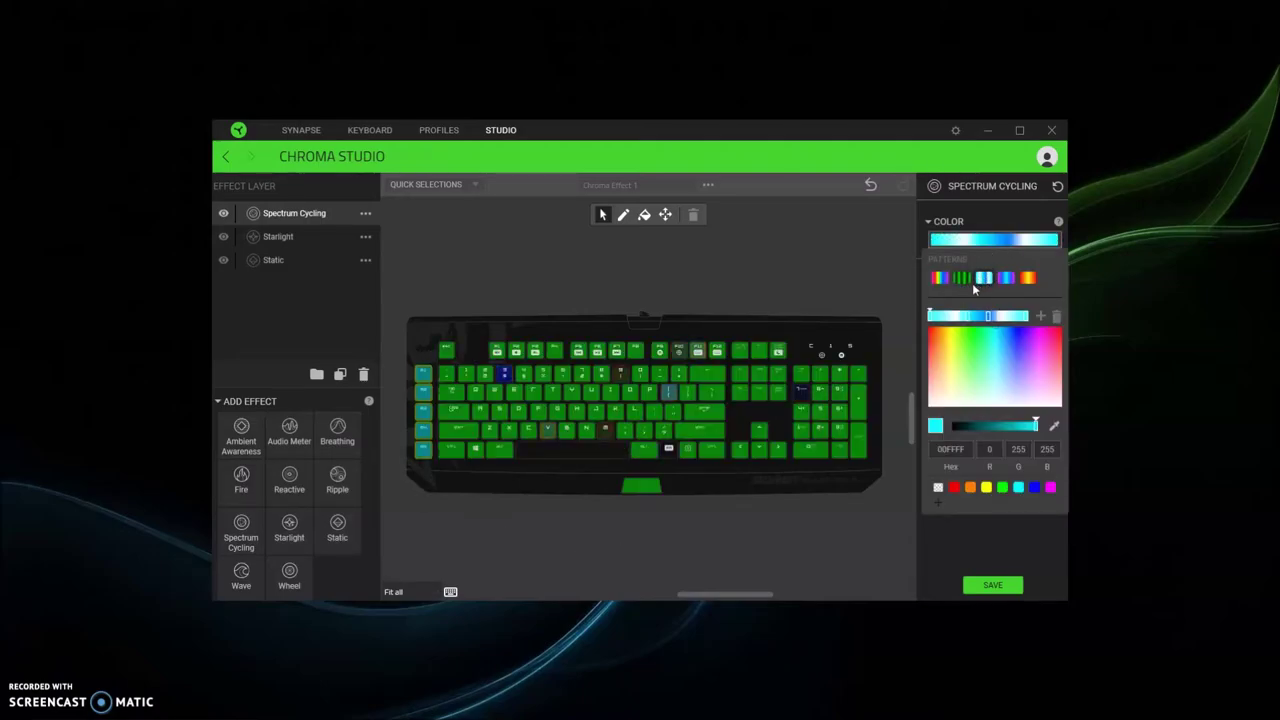
left_click(1002, 552)
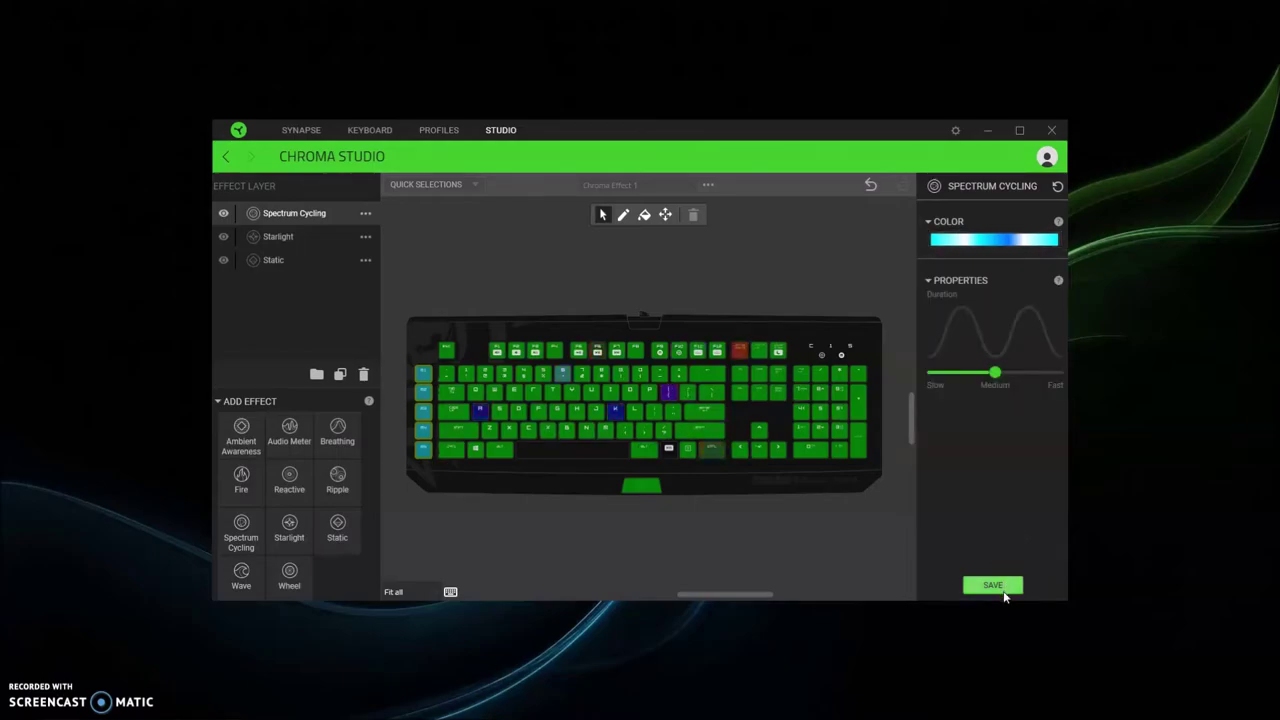
left_click(993, 585)
left_click(593, 549)
left_click(423, 362)
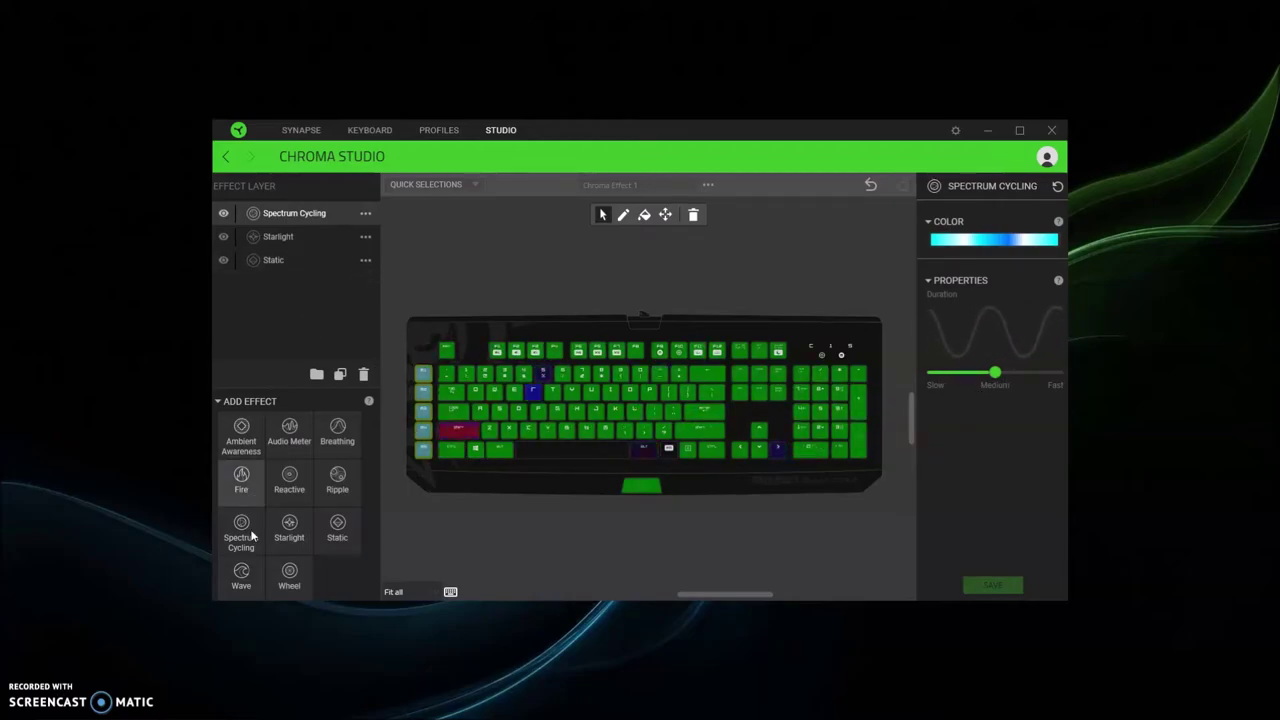
Add a Wave effect layer on the number pad keys with the rainbow color pattern
left_click(243, 578)
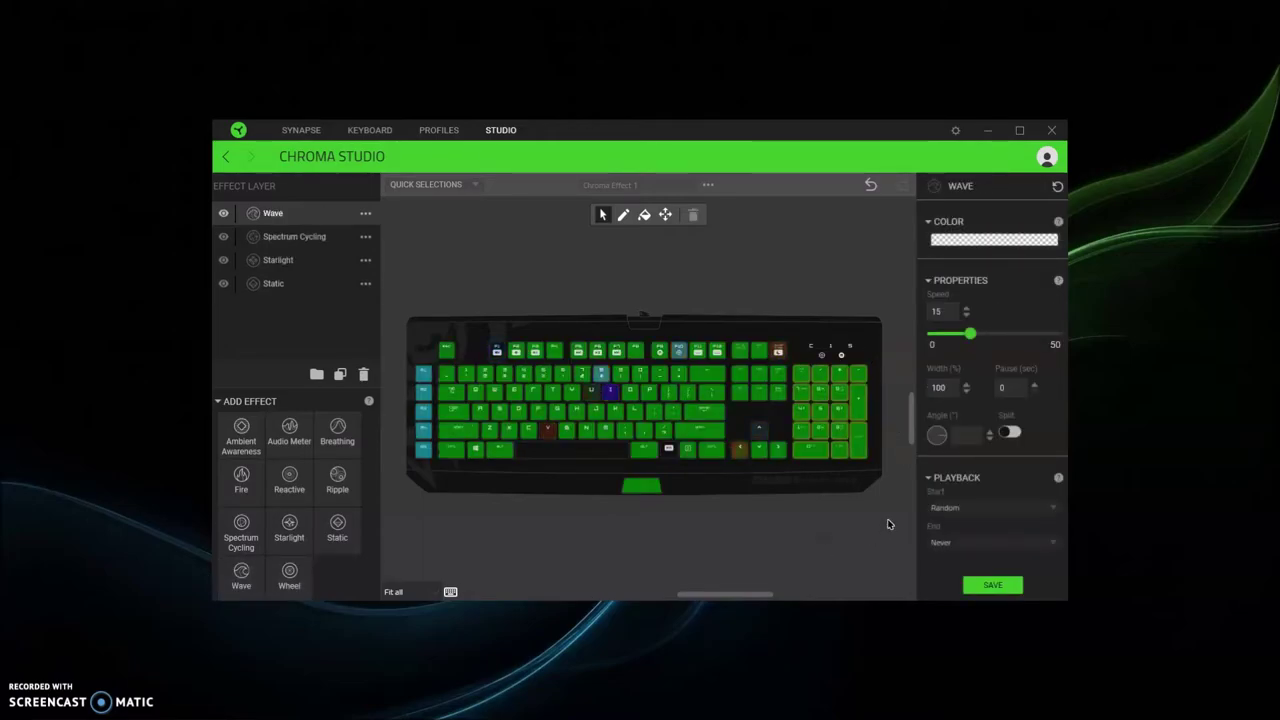
left_click(995, 241)
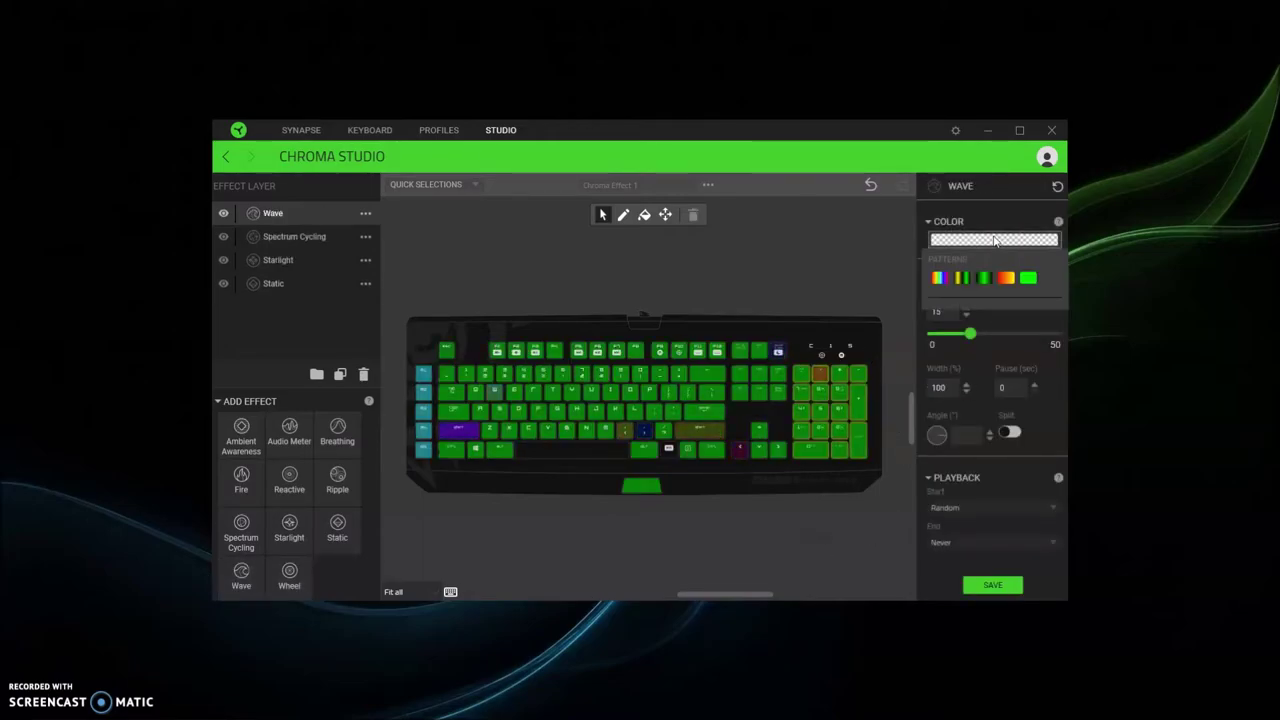
left_click(939, 280)
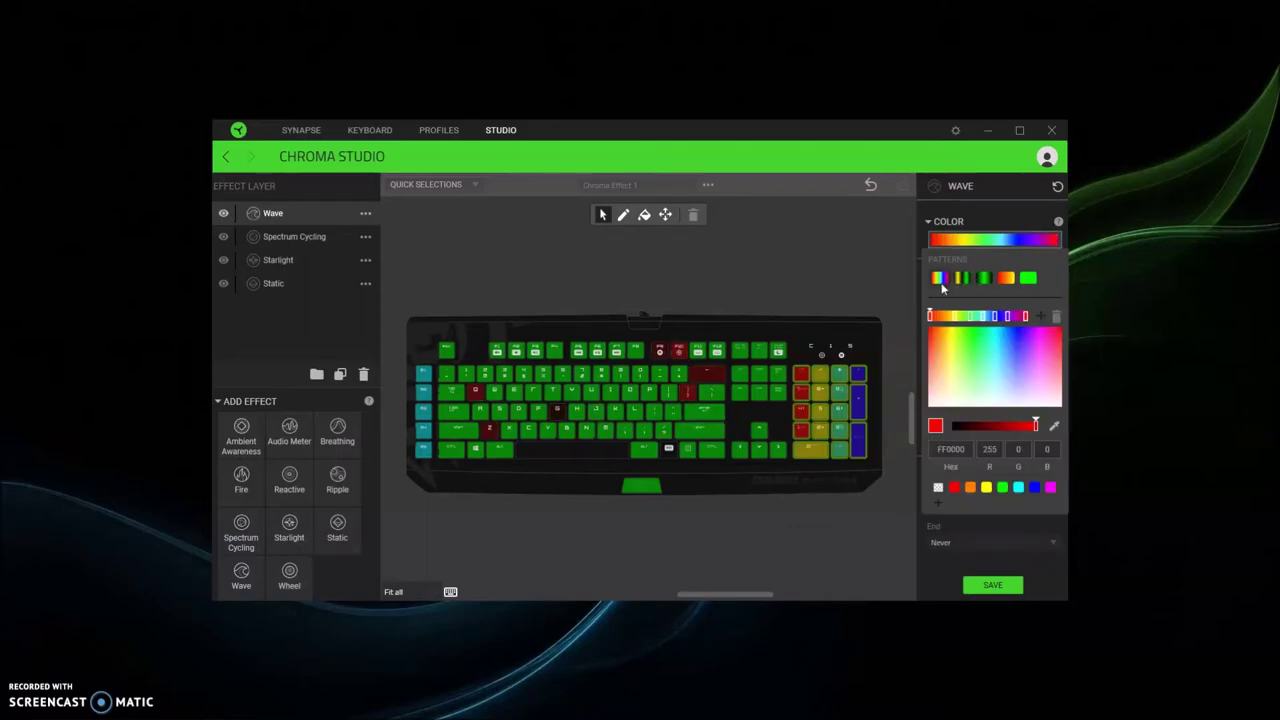
left_click(994, 531)
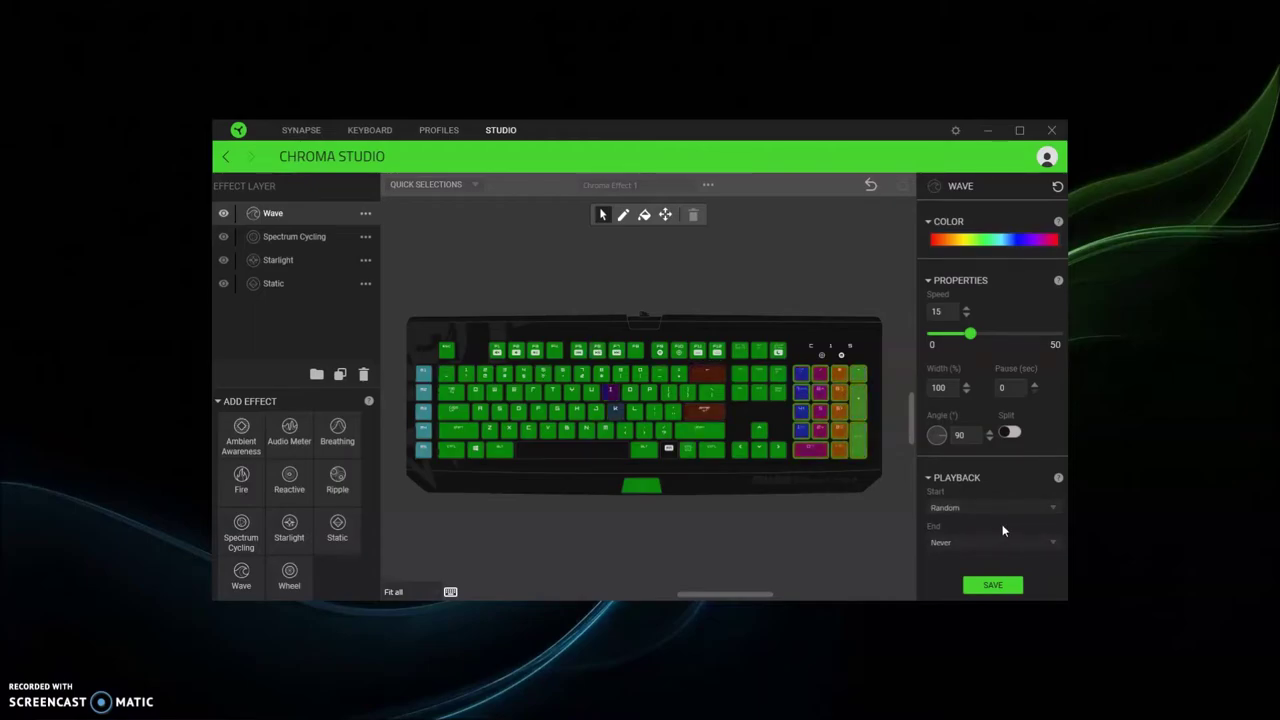
Check the Wave layer's playback start and end options, reapply the rainbow pattern to the number pad, and save it
left_click(1040, 508)
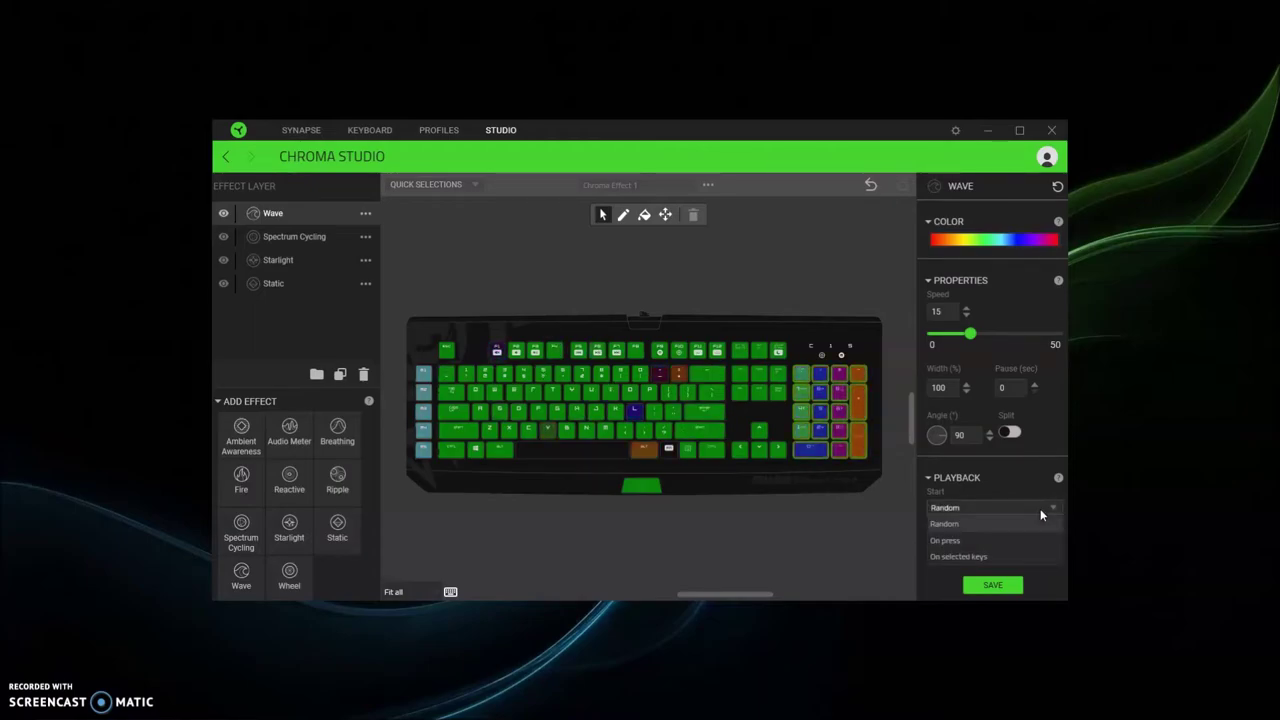
left_click(985, 523)
left_click(989, 542)
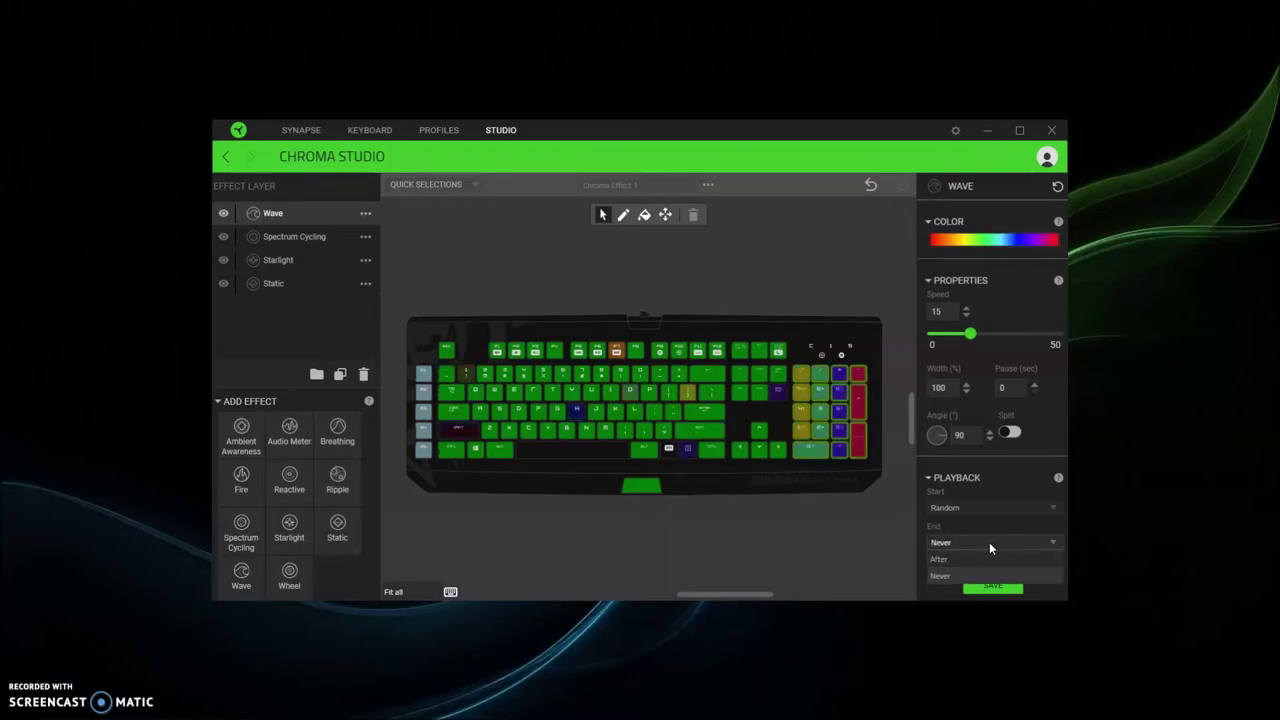
left_click(989, 542)
left_click(1000, 474)
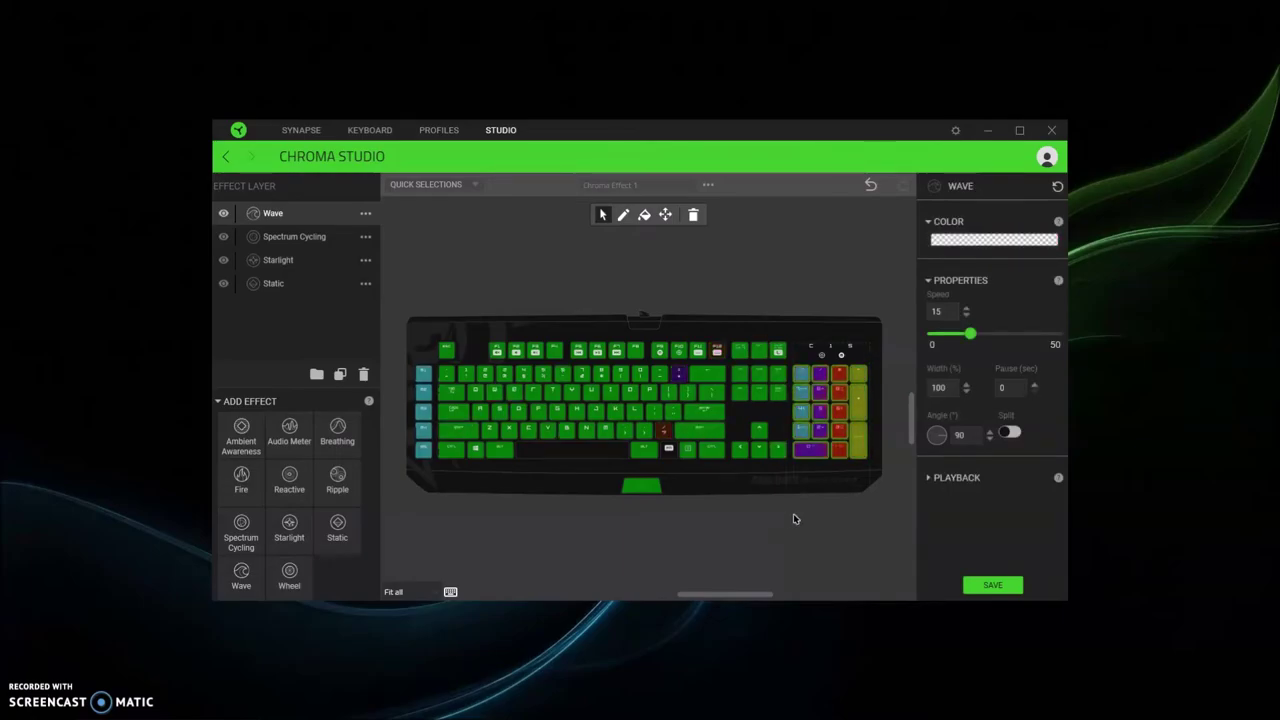
left_click(990, 240)
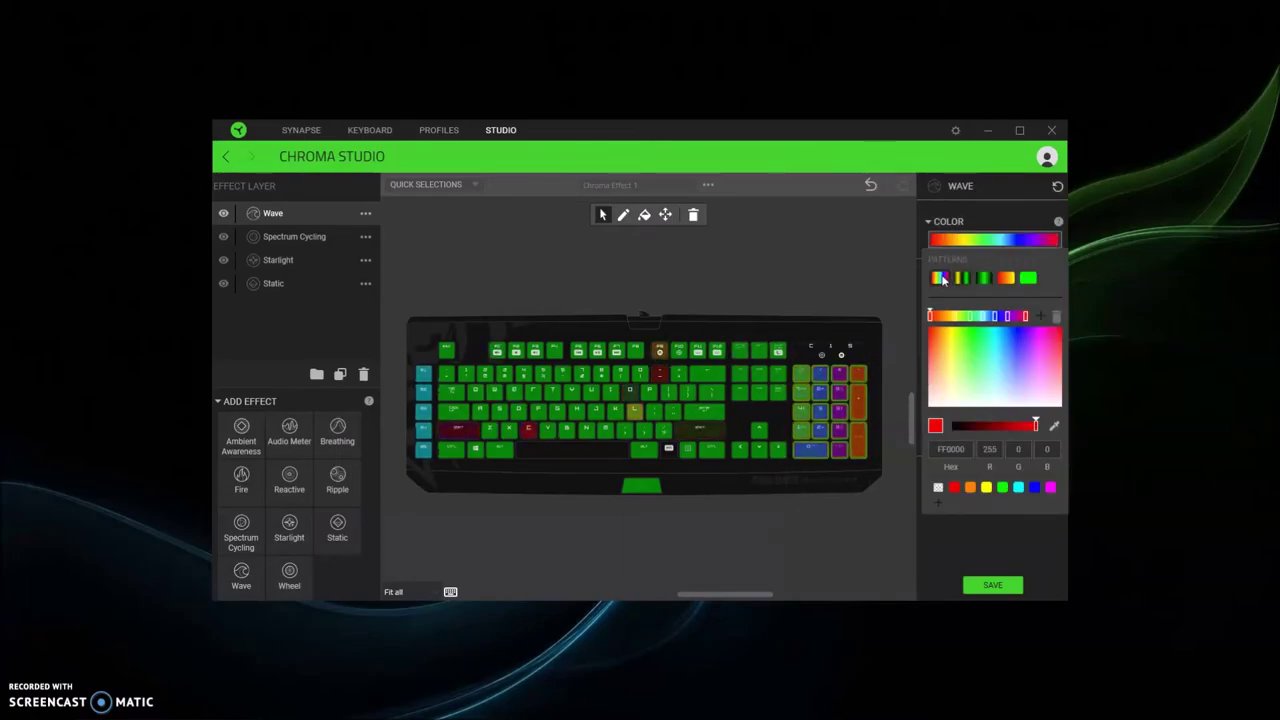
left_click(990, 585)
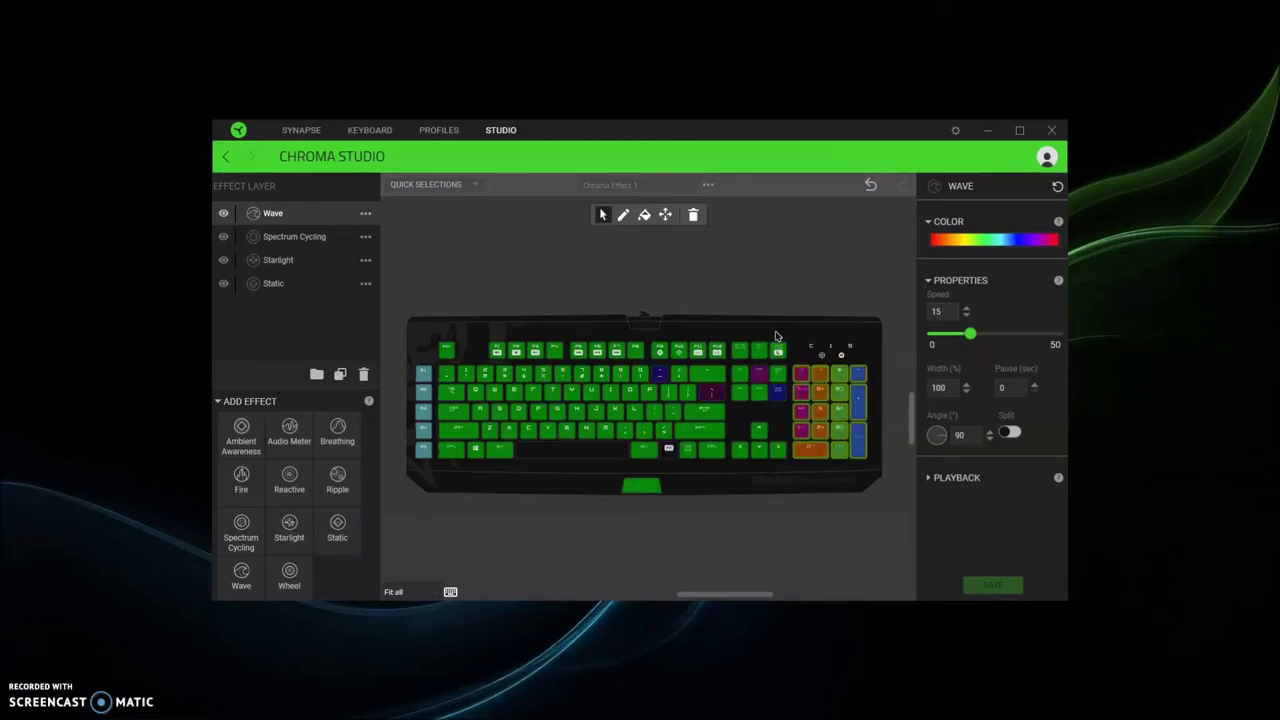
Add an Audio Meter layer on the function key row with the green-to-red color pattern and save it
left_click(284, 453)
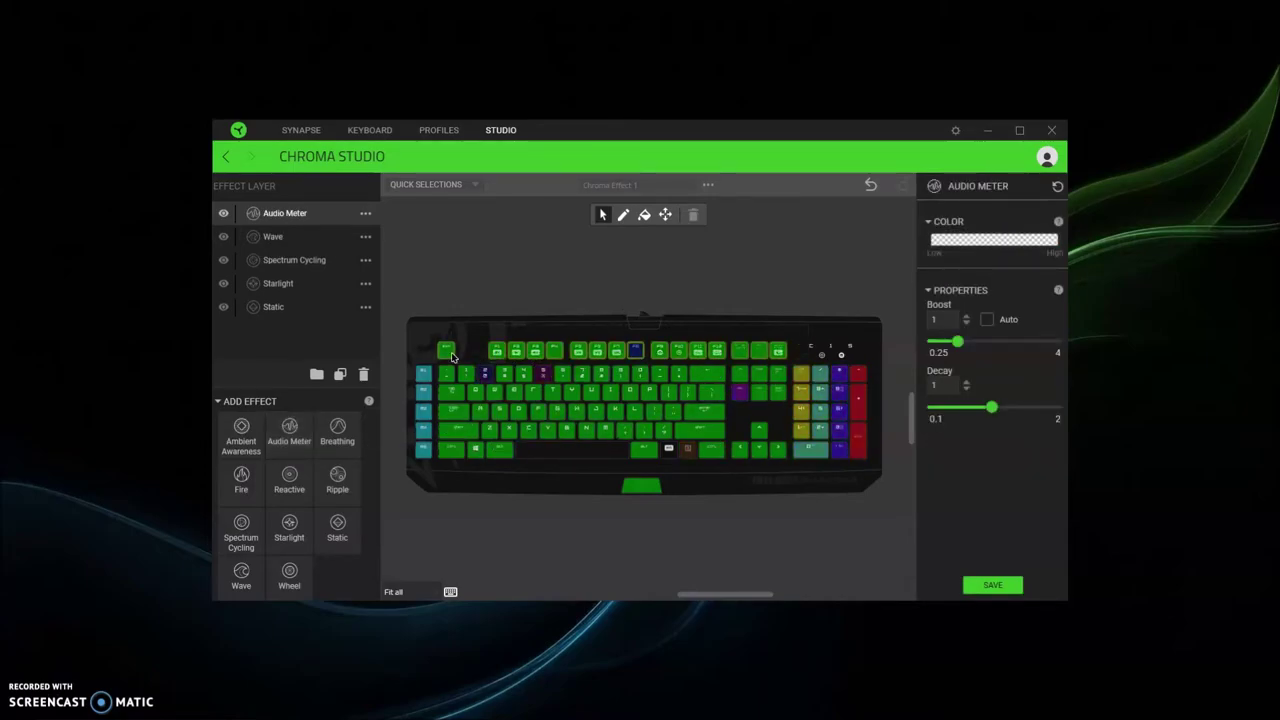
left_click(960, 241)
left_click(938, 278)
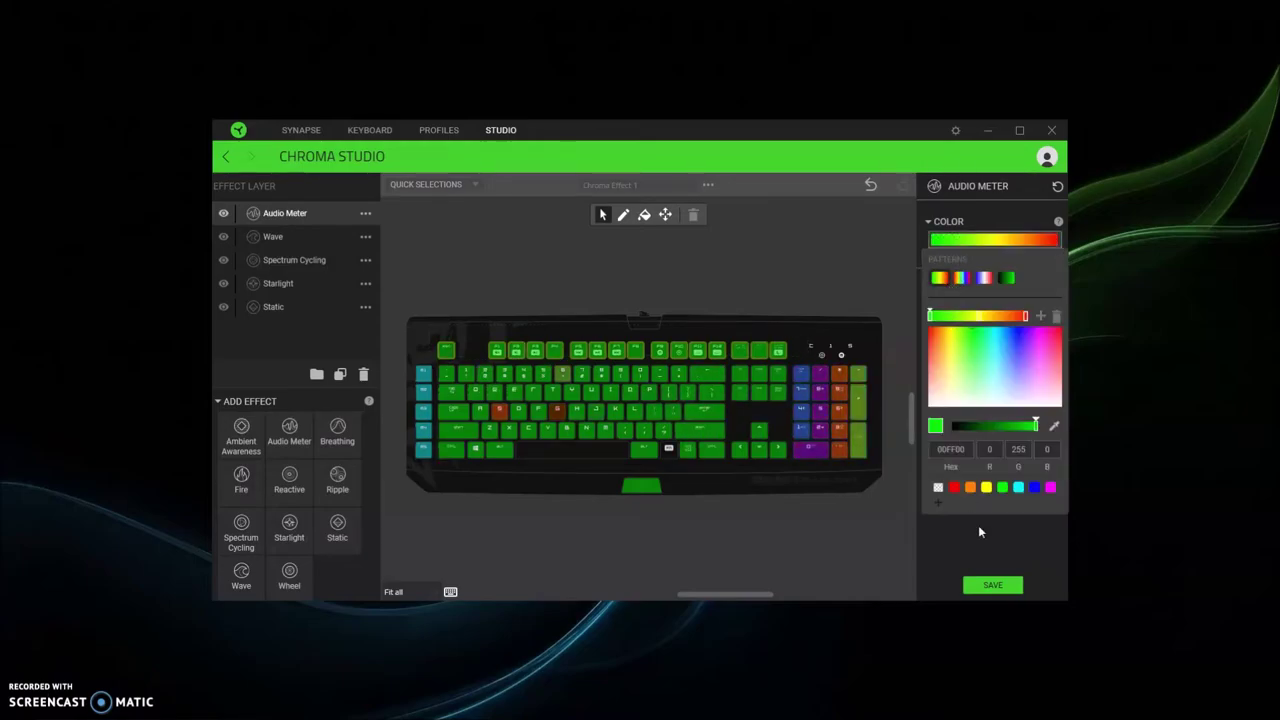
left_click(986, 552)
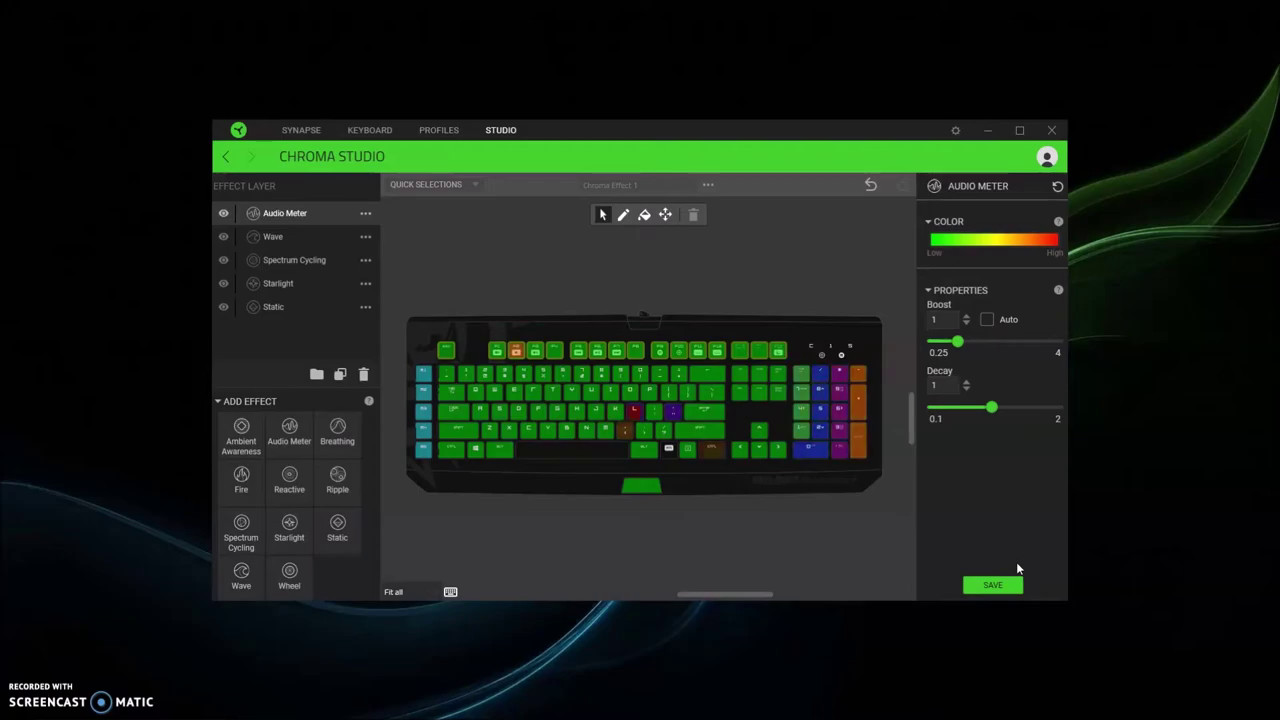
left_click(988, 586)
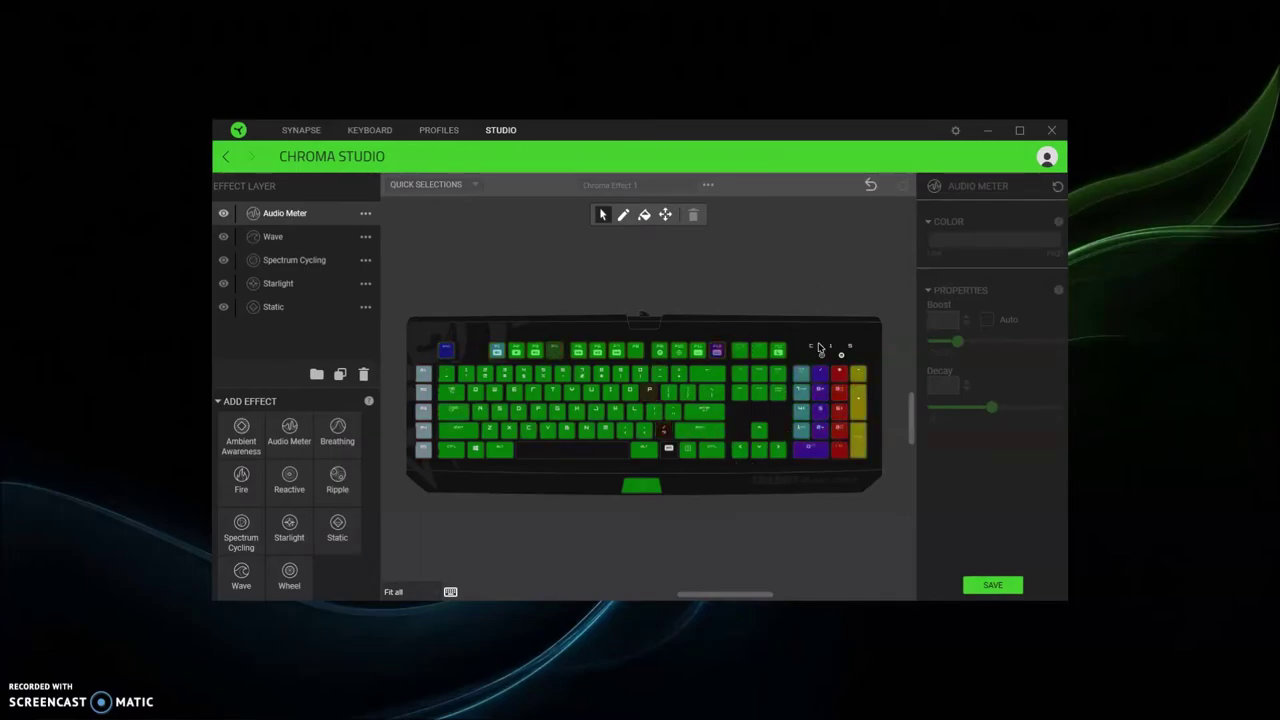
Turn on automatic boost for the Audio Meter layer's function row keys, save it, and deselect the keys
left_click(446, 350)
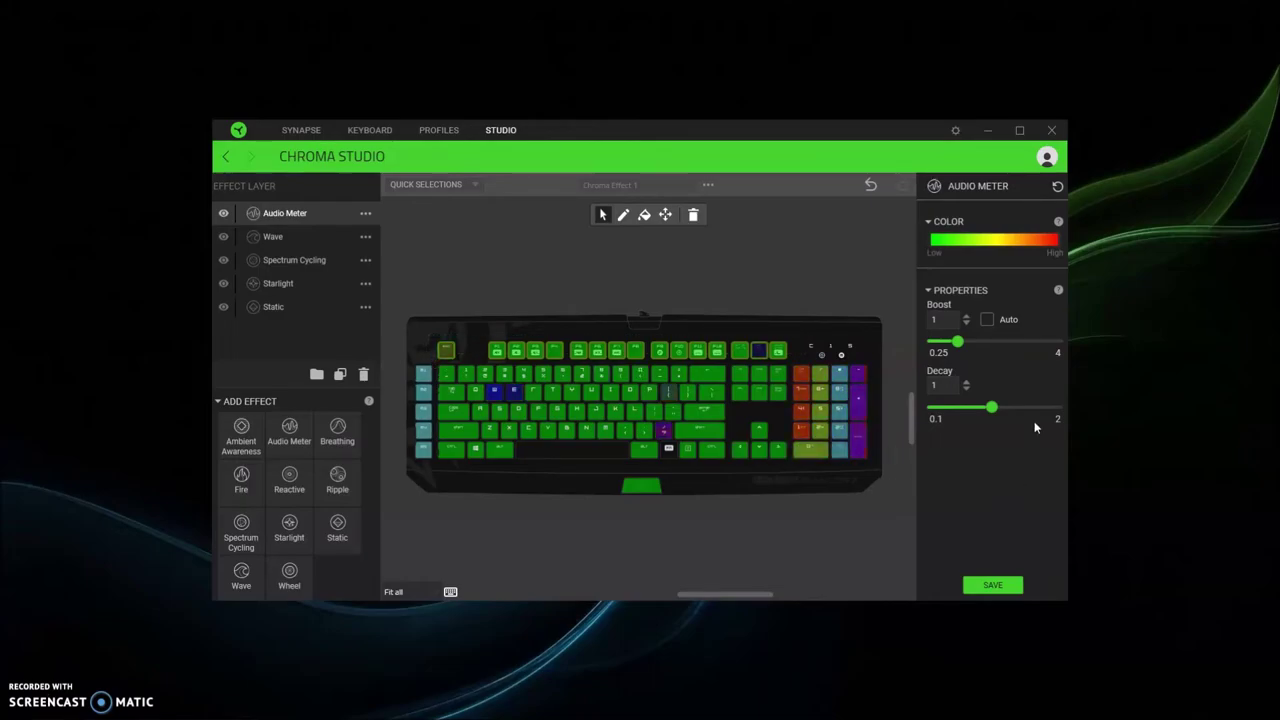
left_click(987, 320)
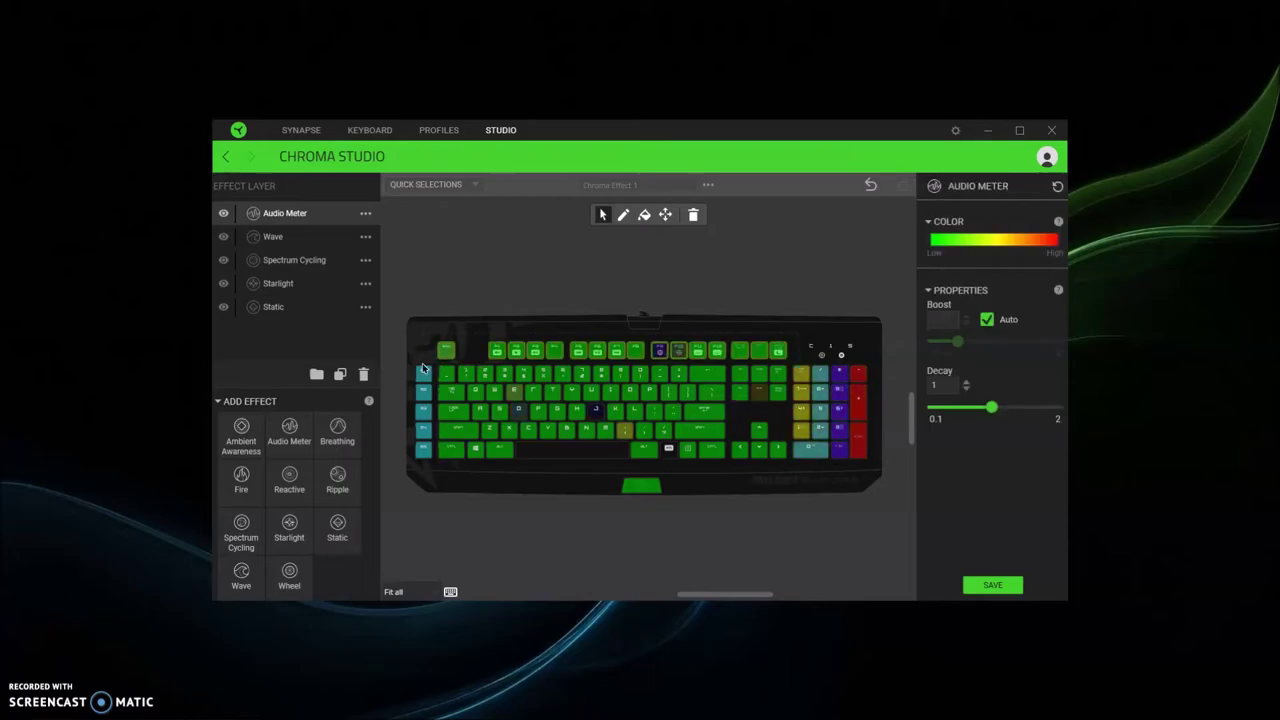
left_click(956, 240)
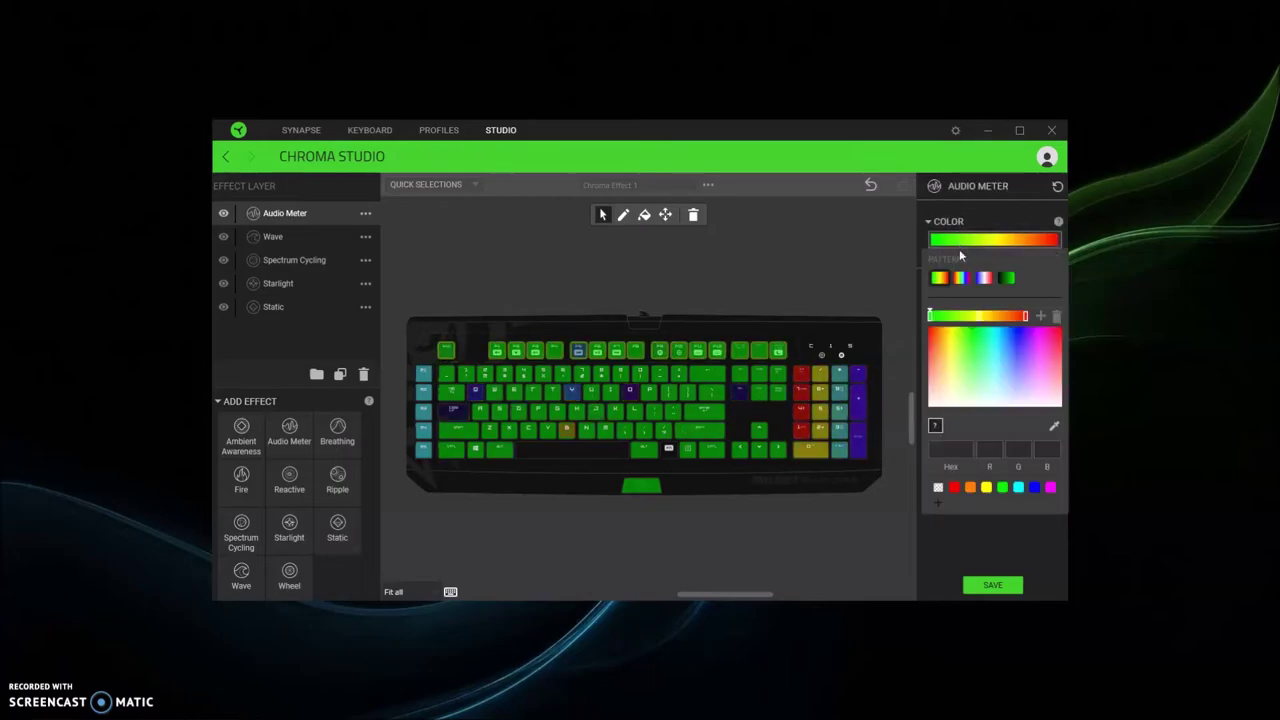
left_click(991, 540)
left_click(1005, 582)
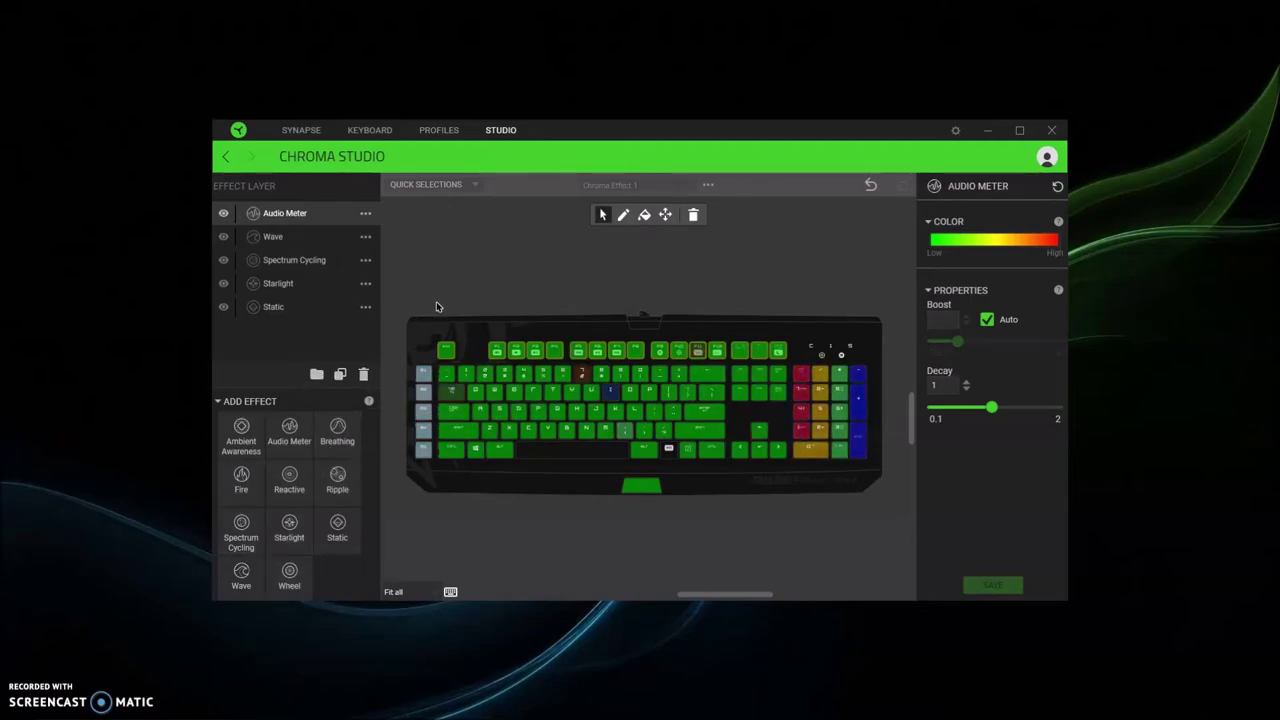
left_click(480, 289)
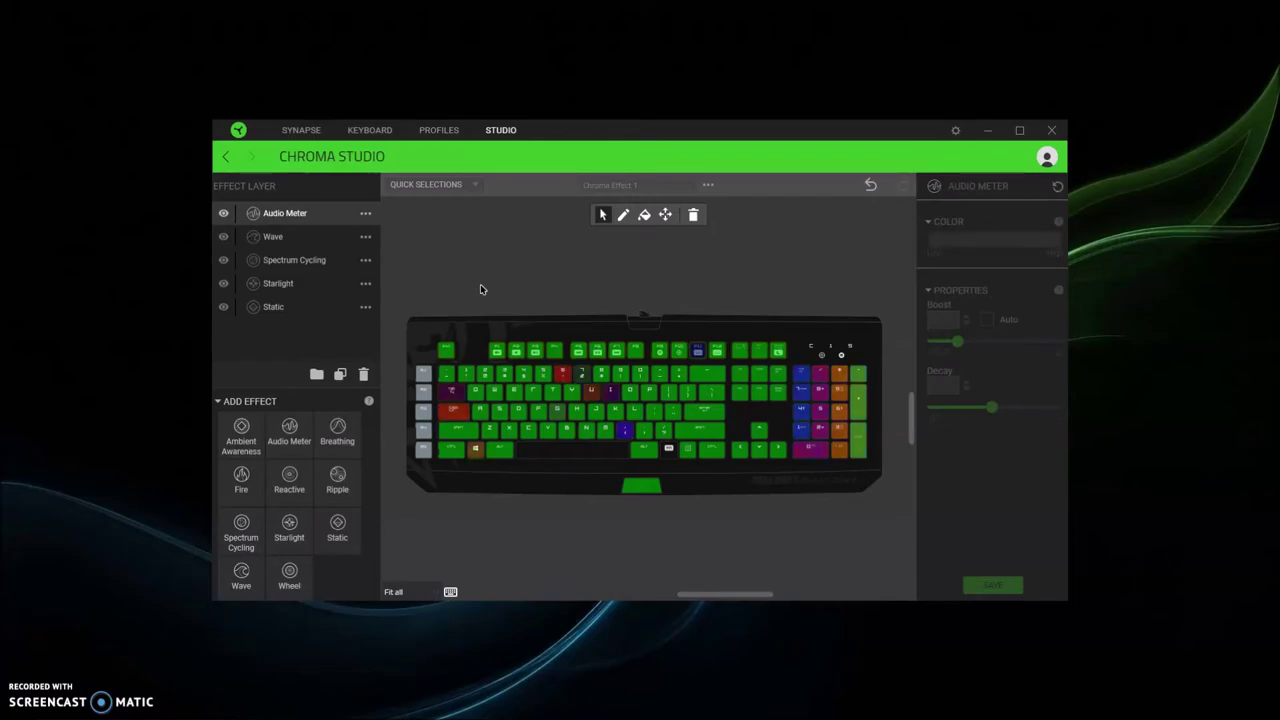
Open the keyboard customization for the topmost macro key and look at its Key Recording keyboard function options
left_click(370, 131)
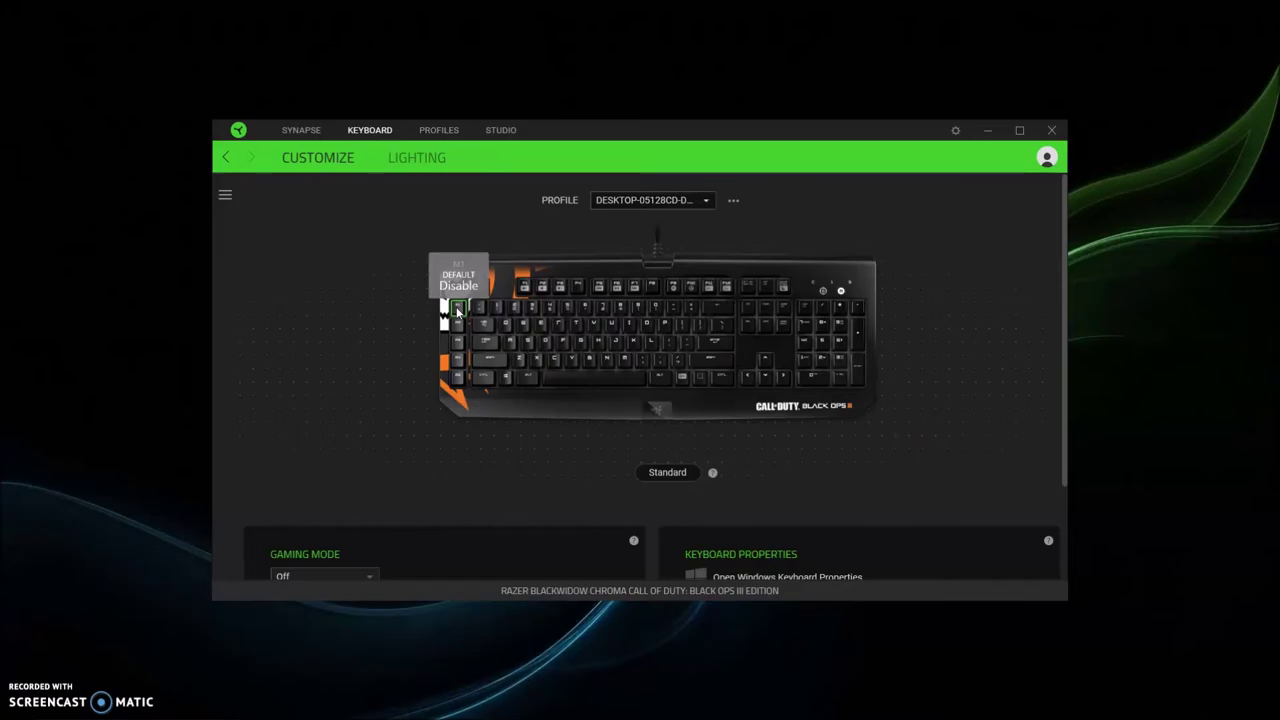
left_click(458, 310)
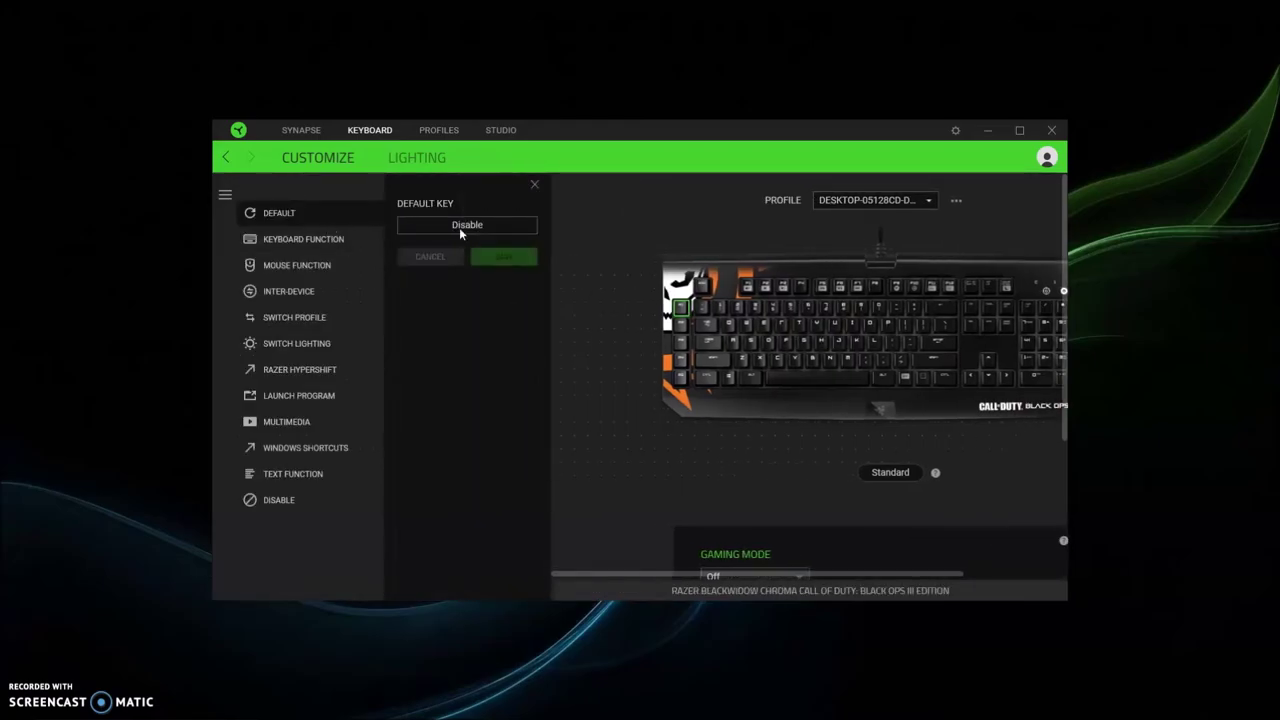
left_click(305, 244)
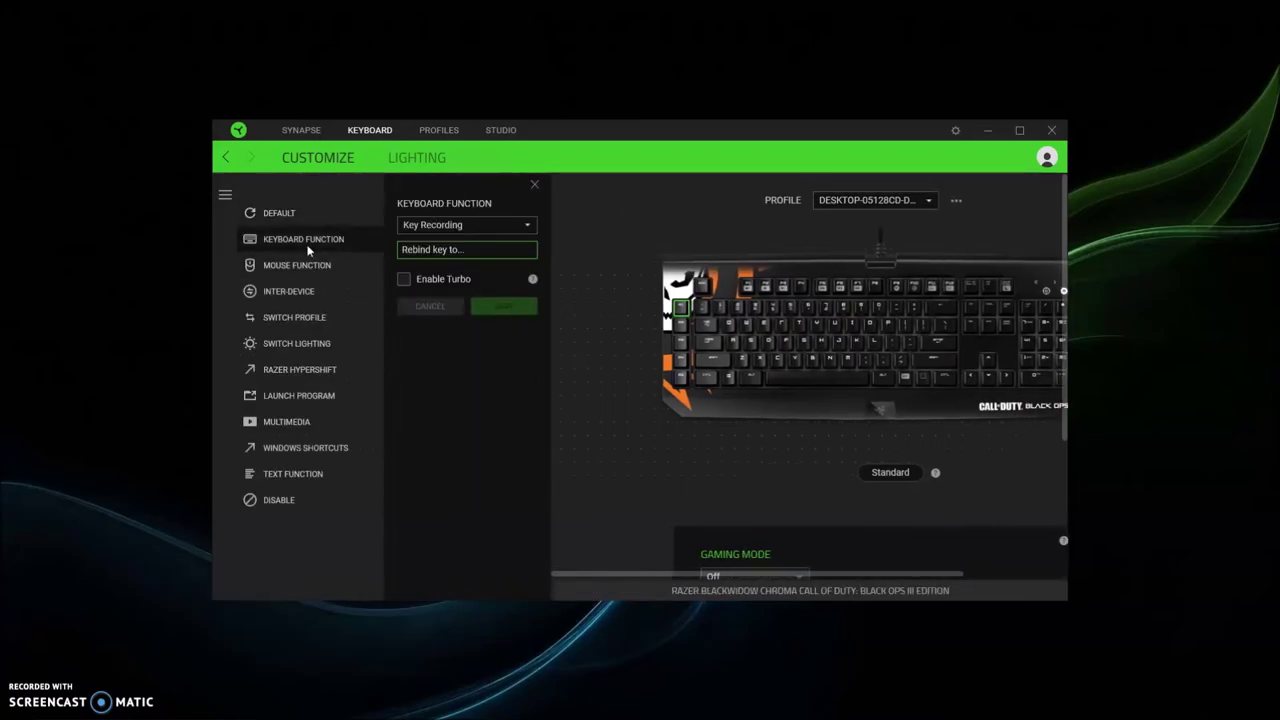
left_click(470, 225)
left_click(457, 249)
Try the Turbo option in the topmost macro key's keyboard function and turn it off again
left_click(680, 309)
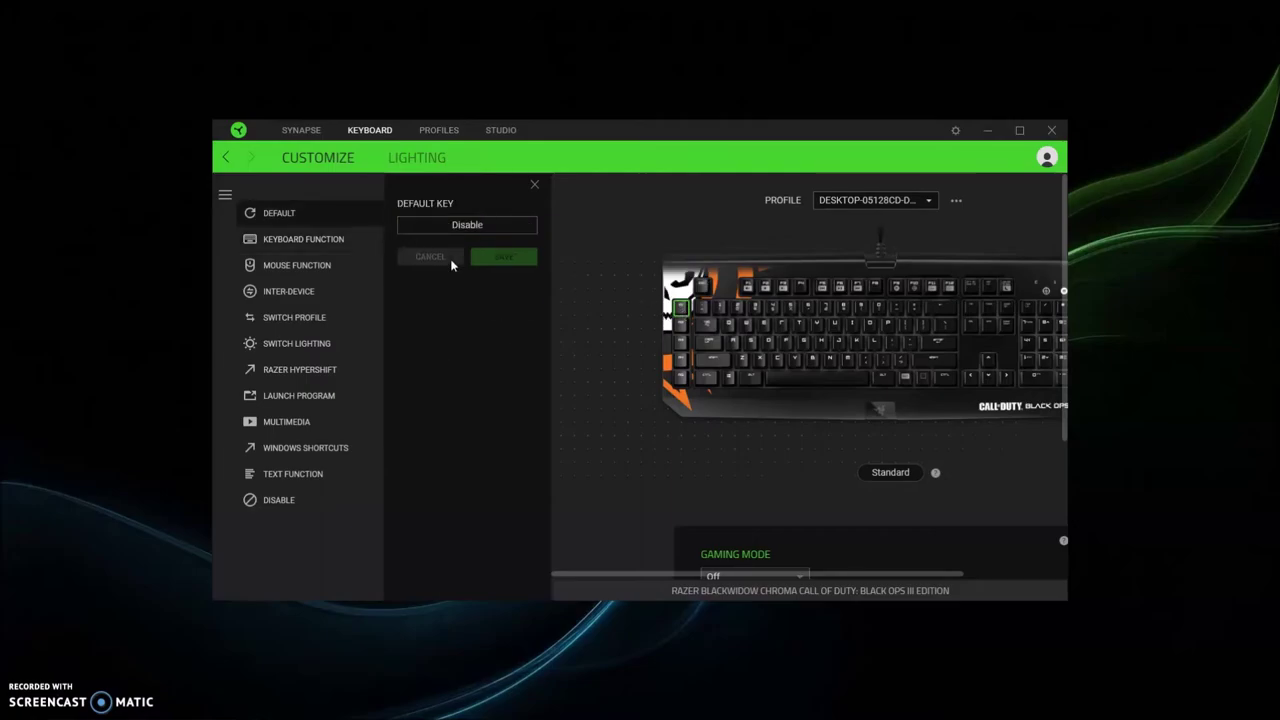
left_click(348, 241)
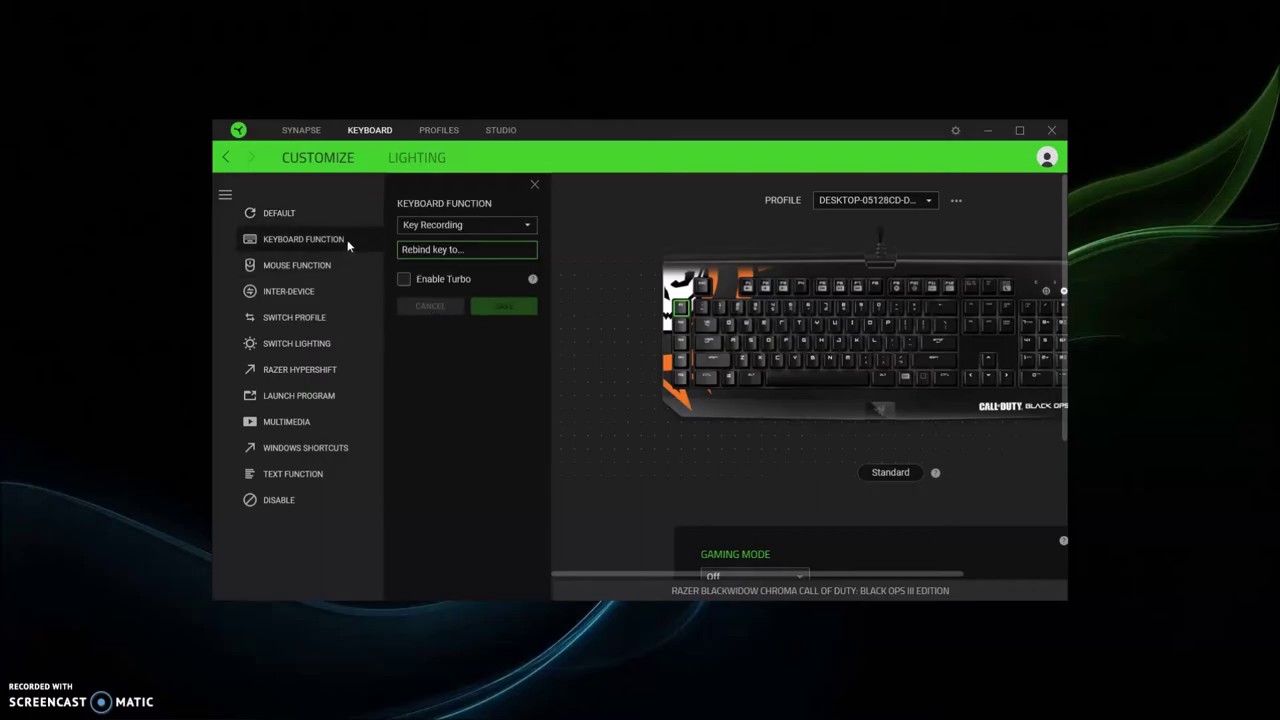
left_click(404, 279)
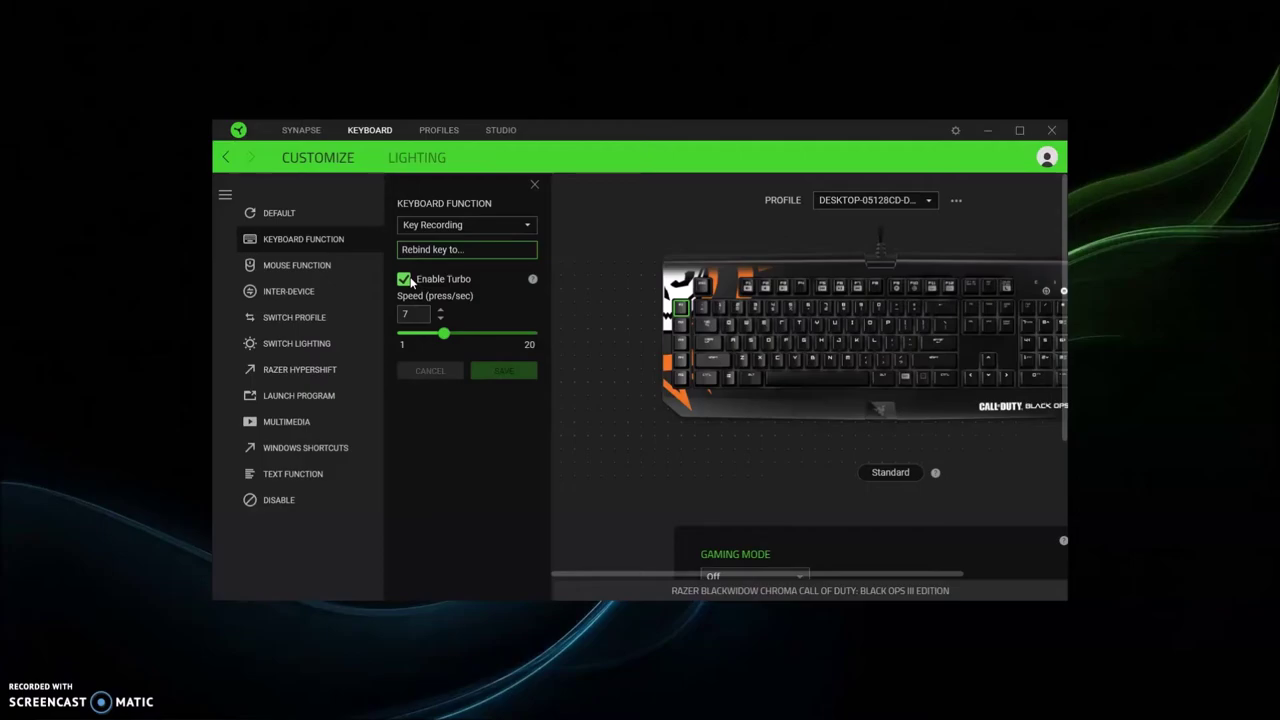
left_click(404, 279)
Look through the Mouse Function, Inter-Device, Switch Profile and Switch Lighting assignment options for the topmost macro key
scroll(830, 485, "down", 3)
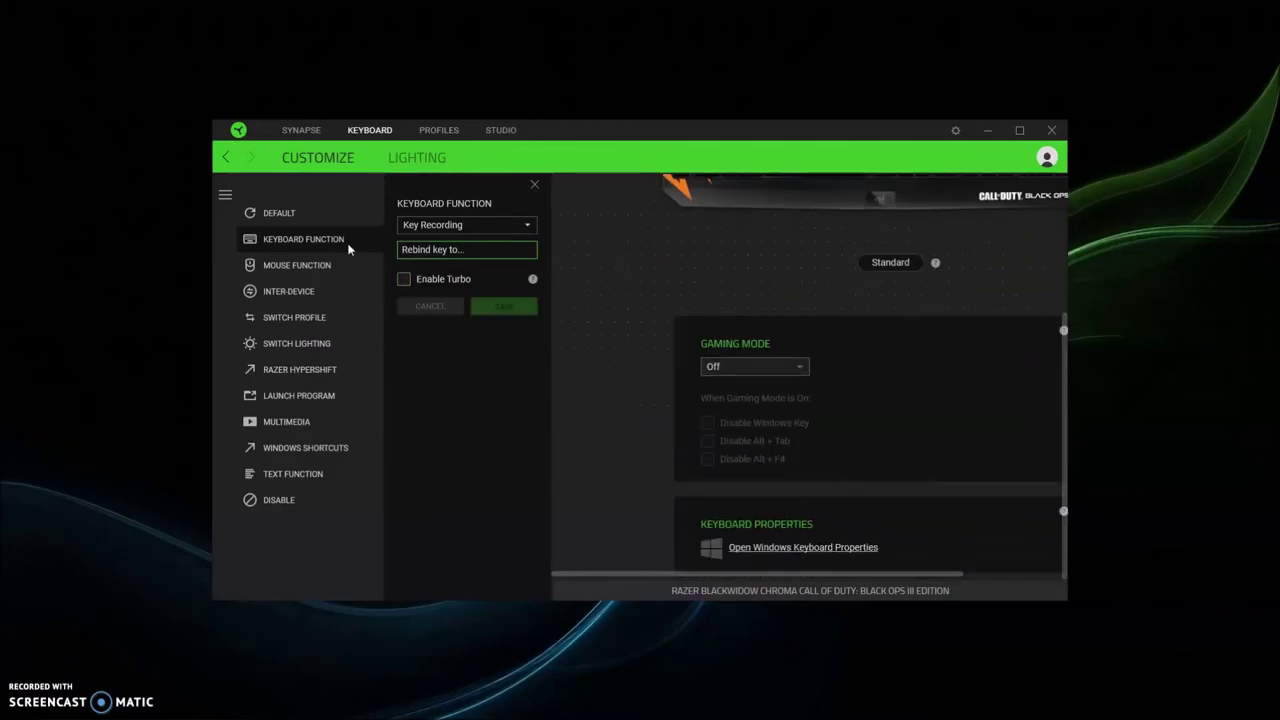
left_click(295, 270)
left_click(298, 298)
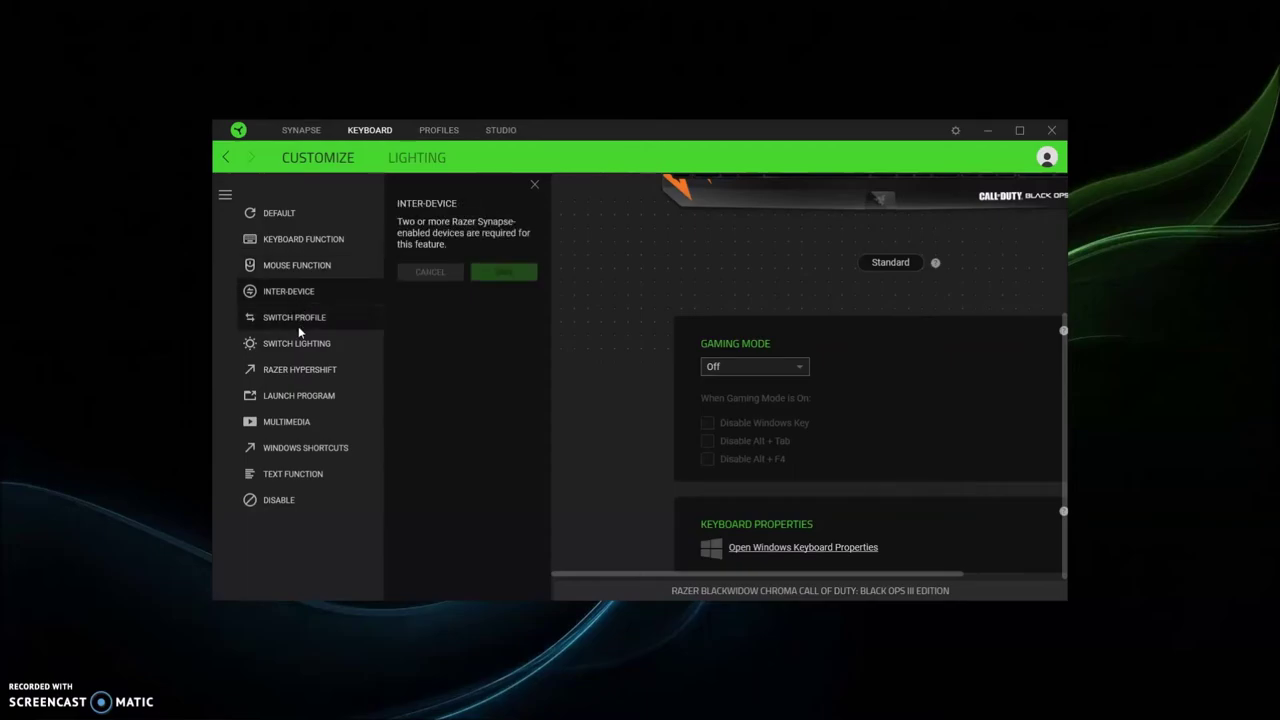
left_click(298, 318)
left_click(296, 366)
left_click(298, 346)
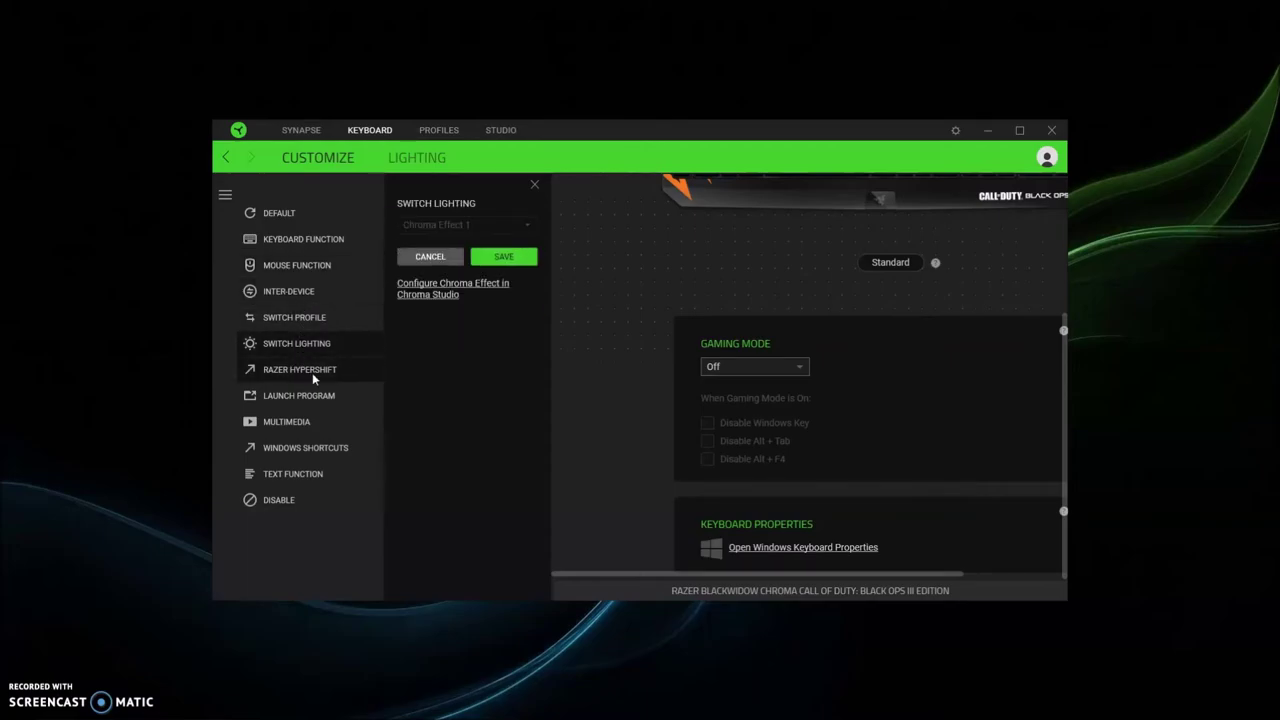
left_click(307, 324)
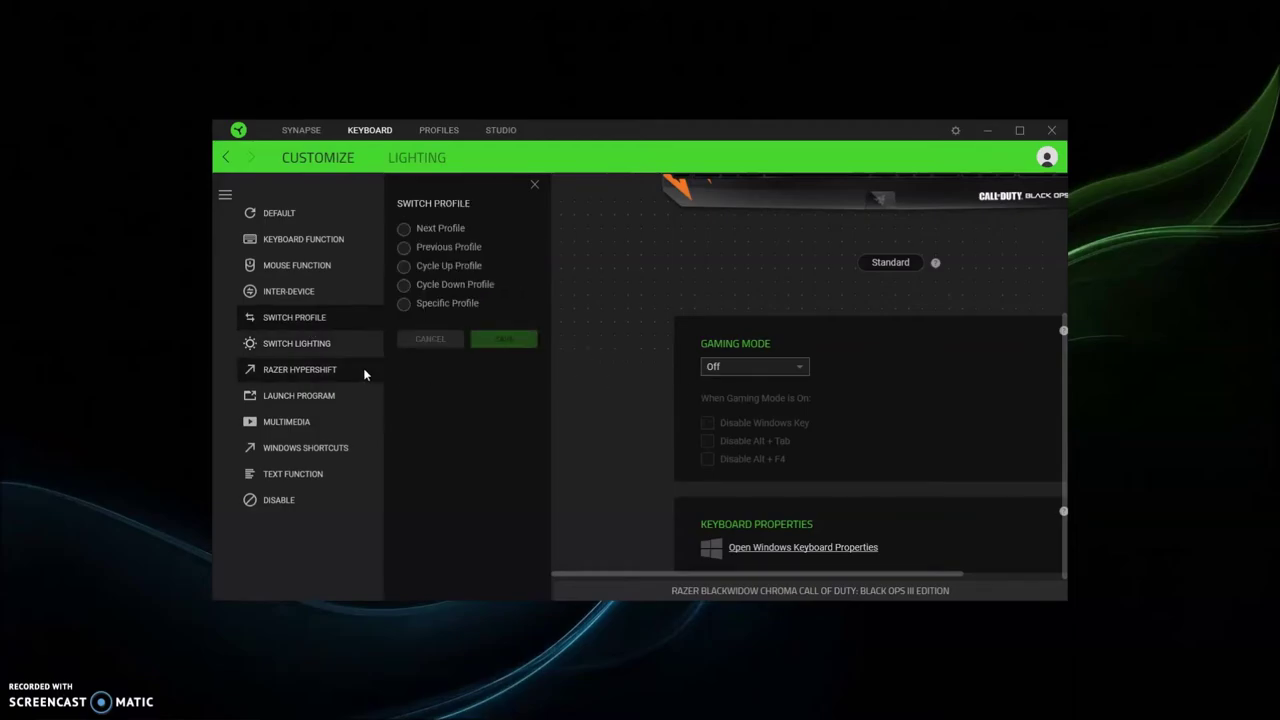
Look at the Razer Hypershift, Multimedia and Windows Shortcuts assignment options for the topmost macro key
left_click(333, 376)
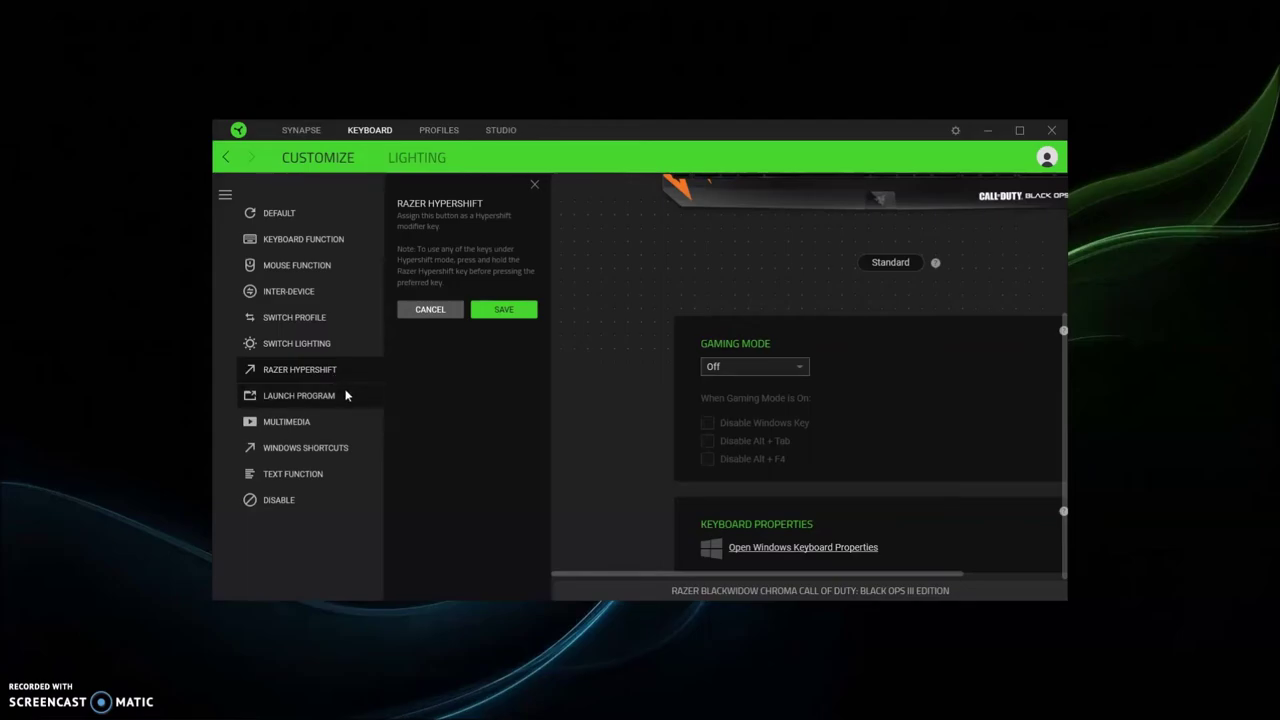
left_click(312, 421)
left_click(335, 450)
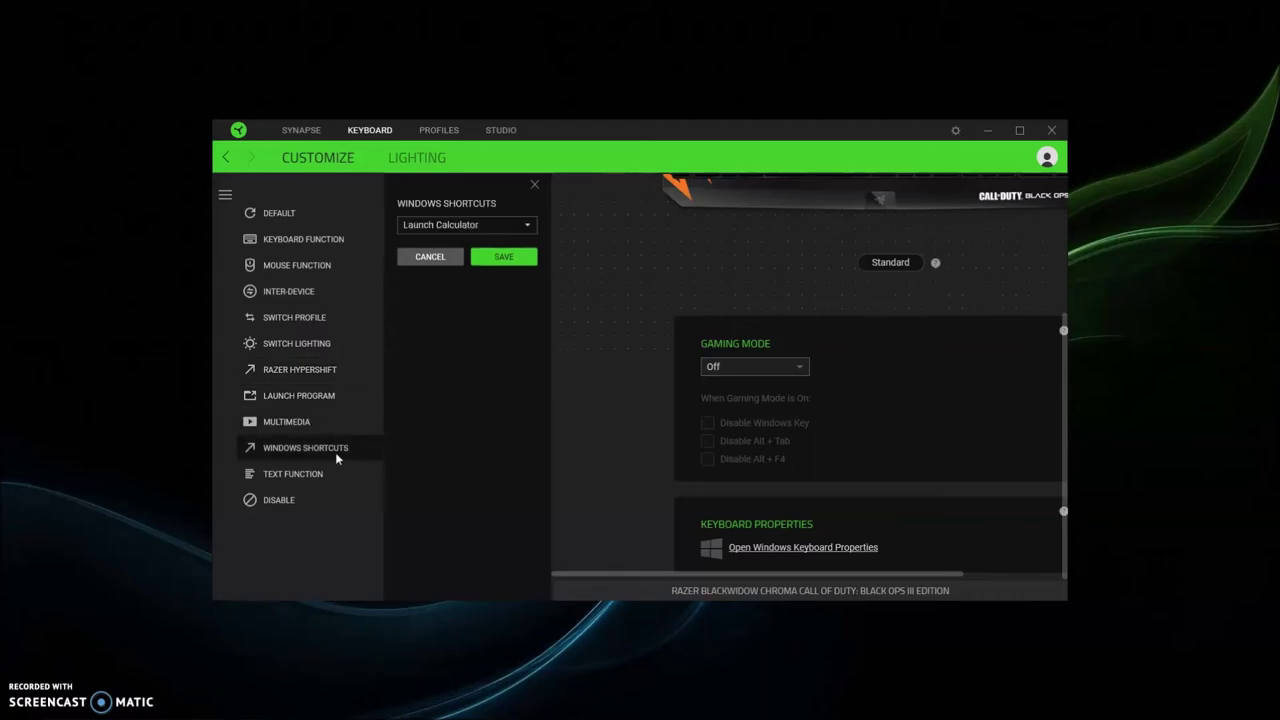
scroll(777, 423, "up", 1)
scroll(777, 425, "up", 1)
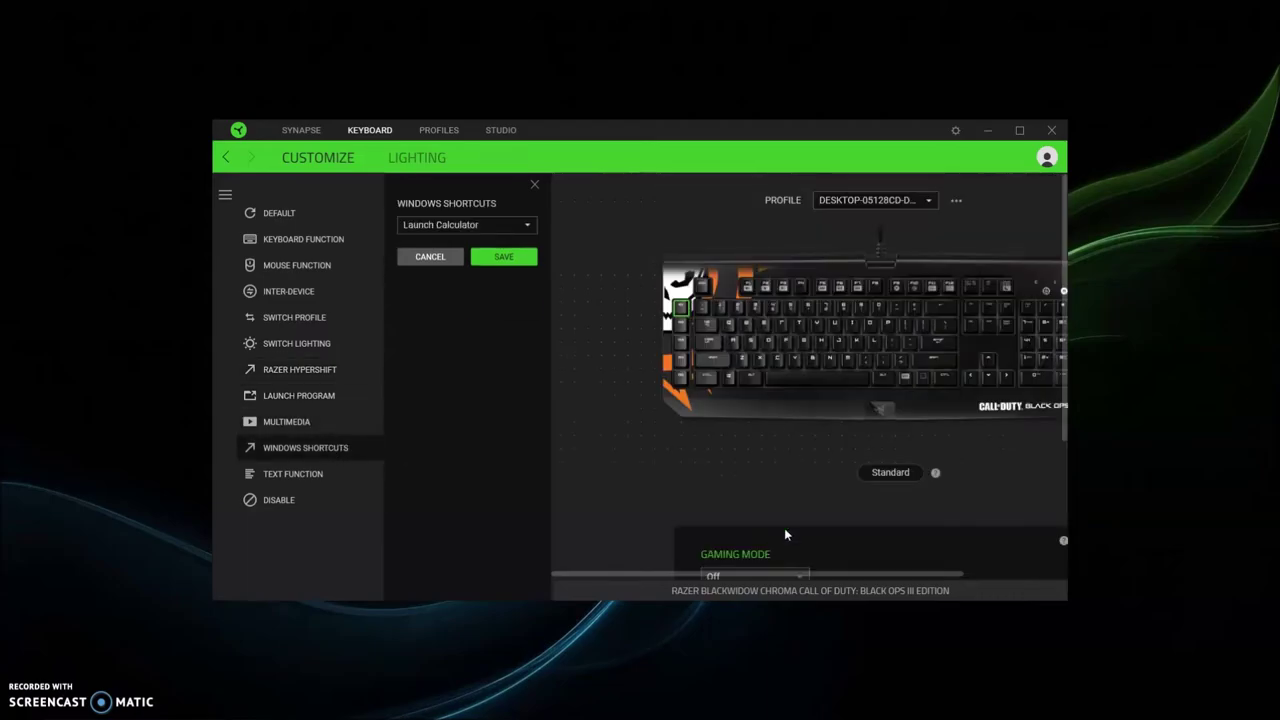
Add a new profile for the BlackWidow Chroma keyboard
left_click(440, 131)
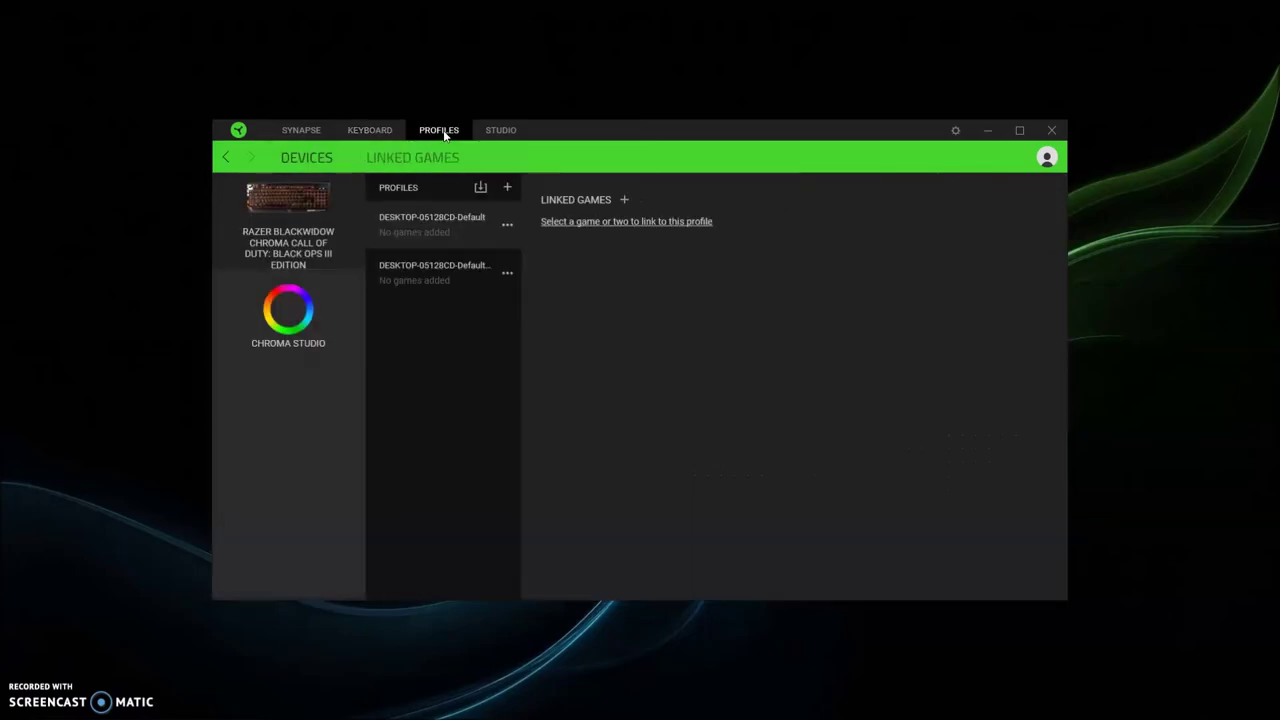
left_click(508, 191)
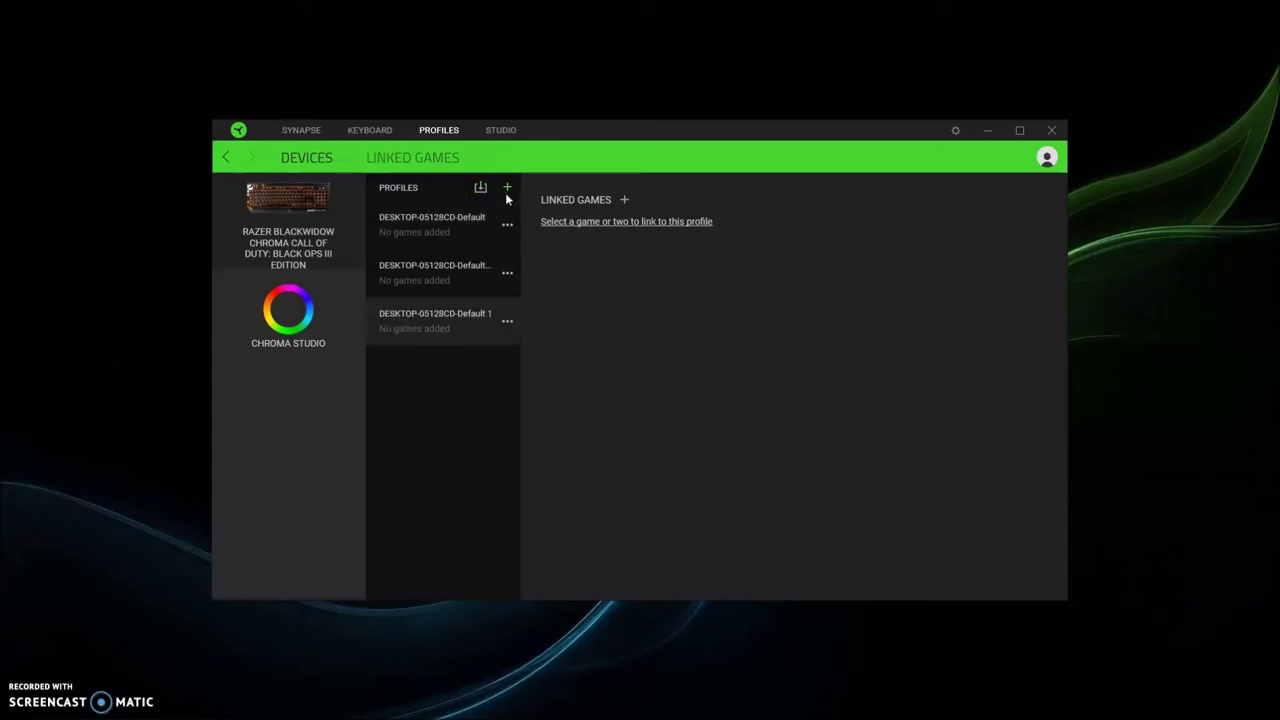
Revisit the Chroma Studio, the Synapse dashboard and the keyboard's profile list
left_click(501, 130)
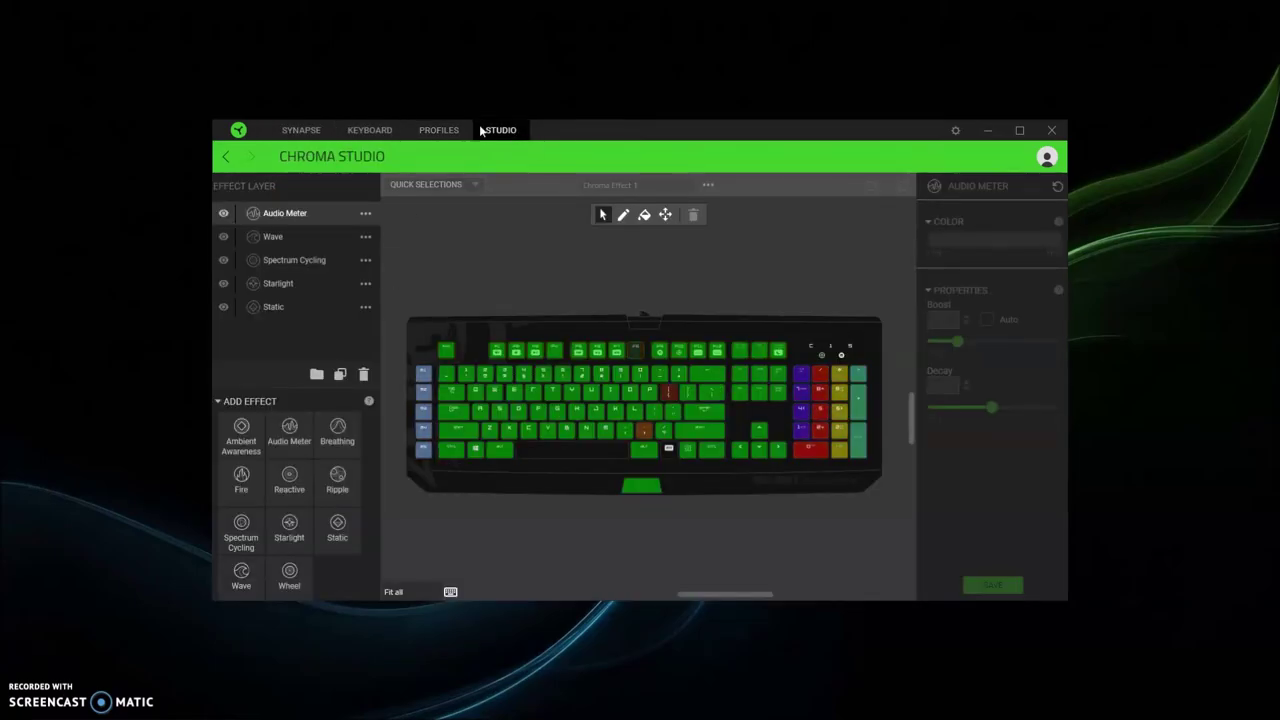
left_click(303, 131)
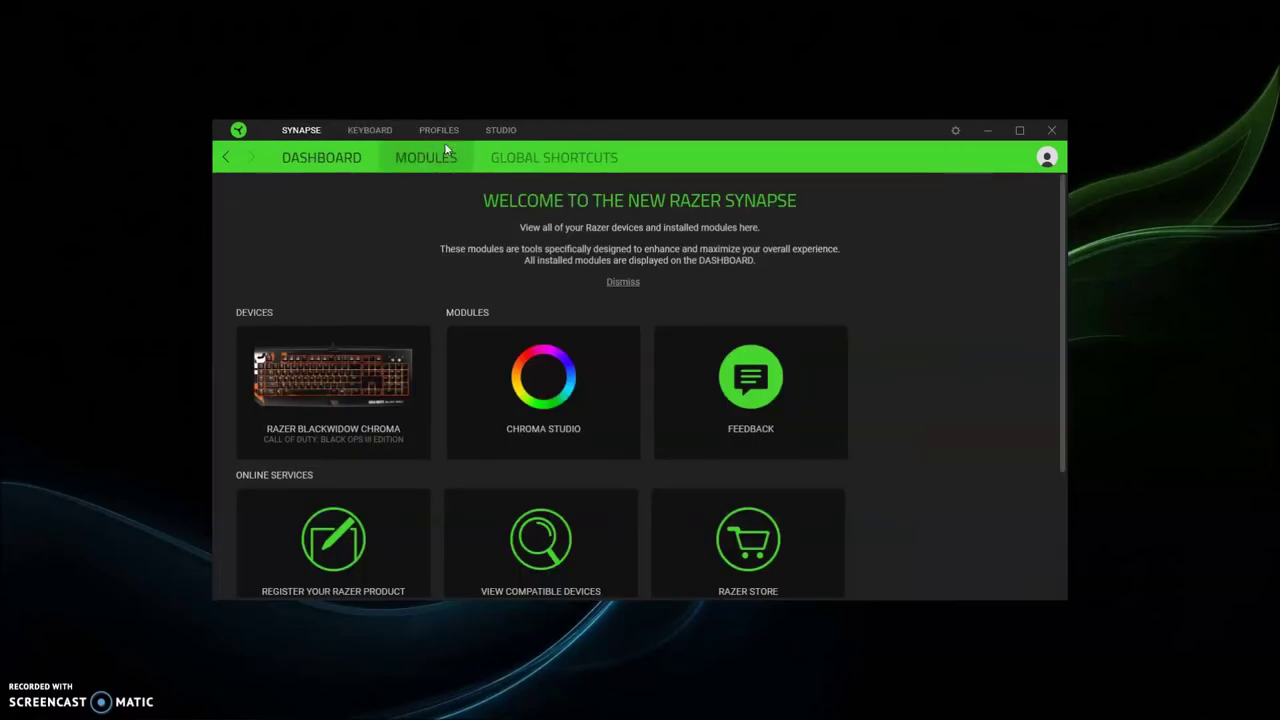
left_click(439, 132)
left_click(314, 134)
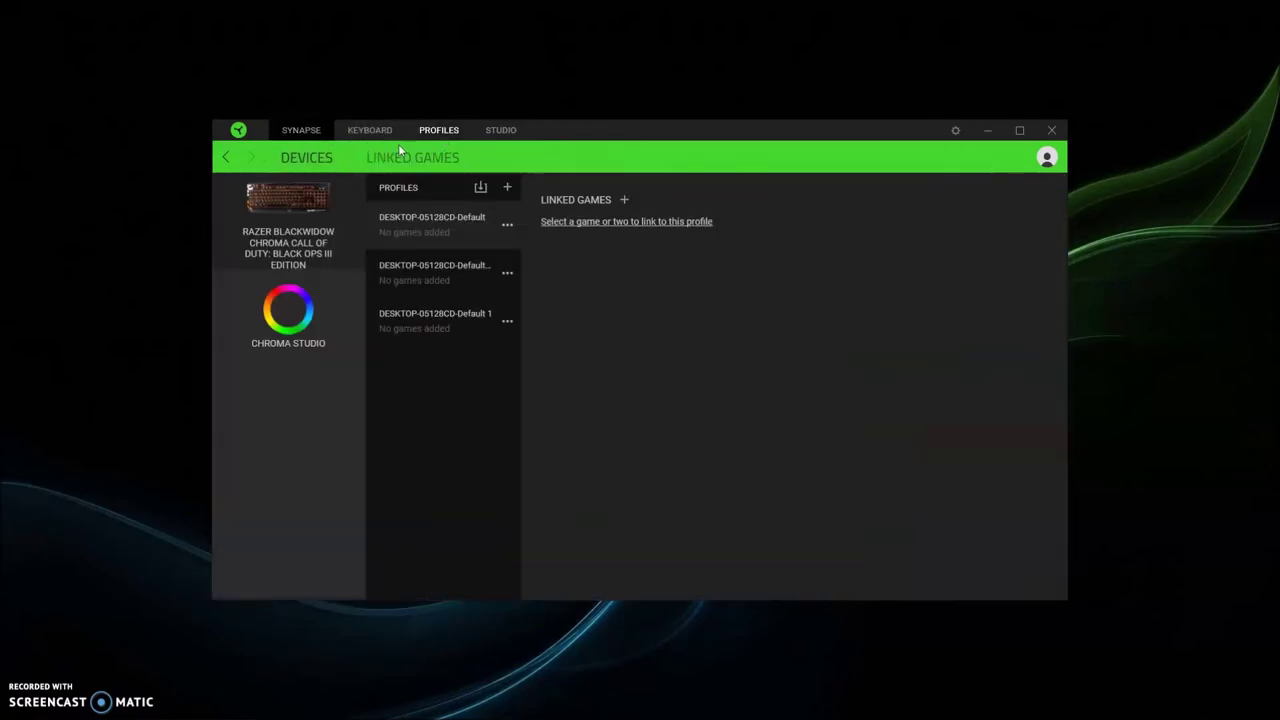
Look through the available and installed Synapse modules, from Alexa down to Nanoleaf
left_click(420, 156)
mouse_move(524, 308)
mouse_move(724, 311)
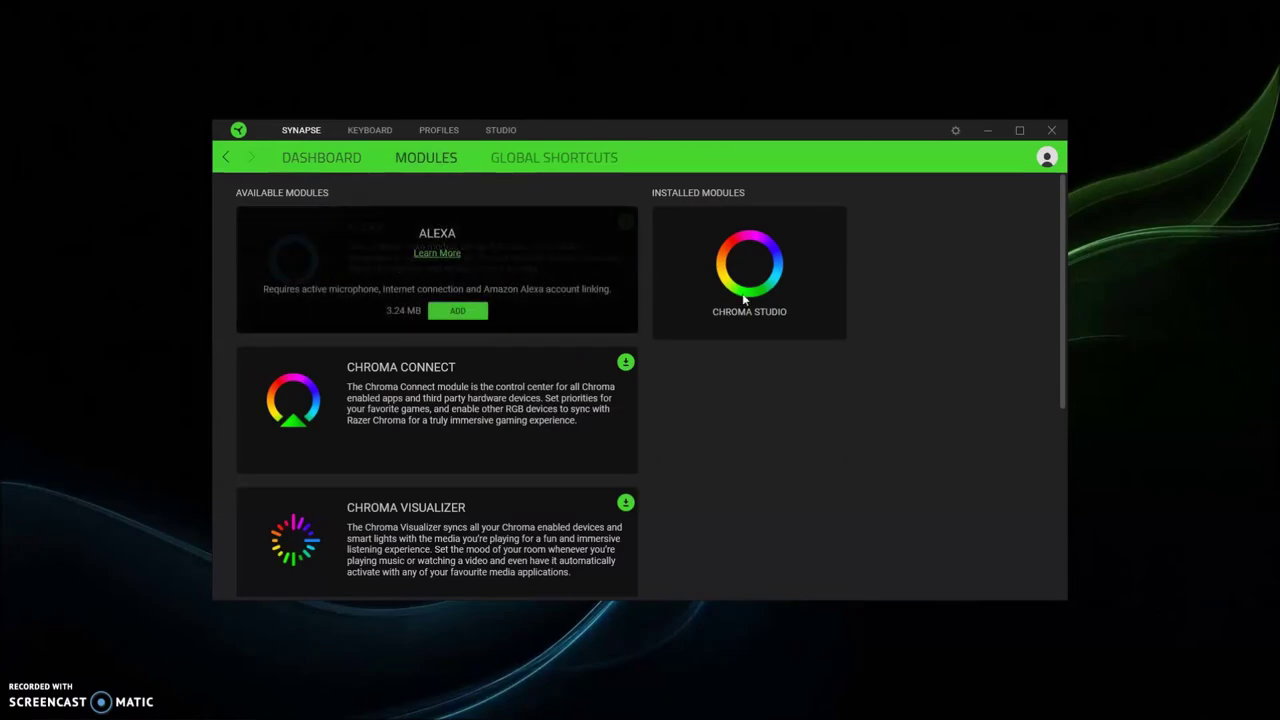
scroll(777, 309, "down", 2)
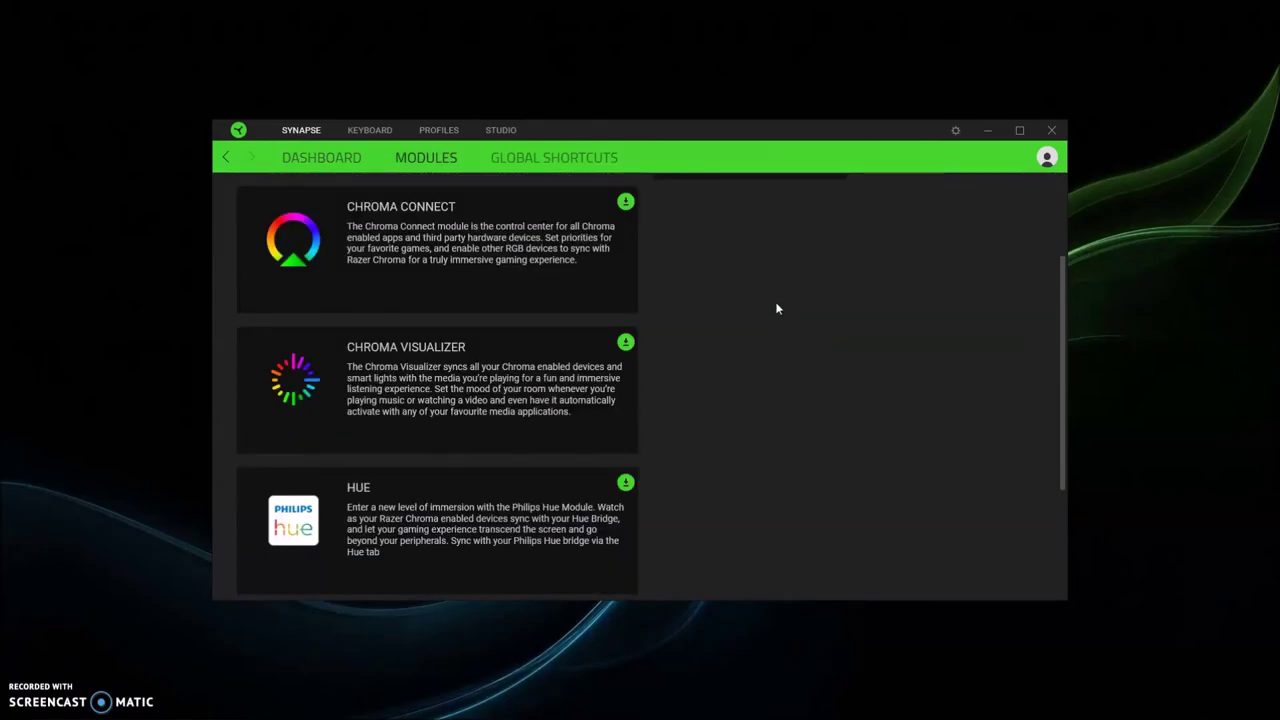
scroll(695, 290, "down", 2)
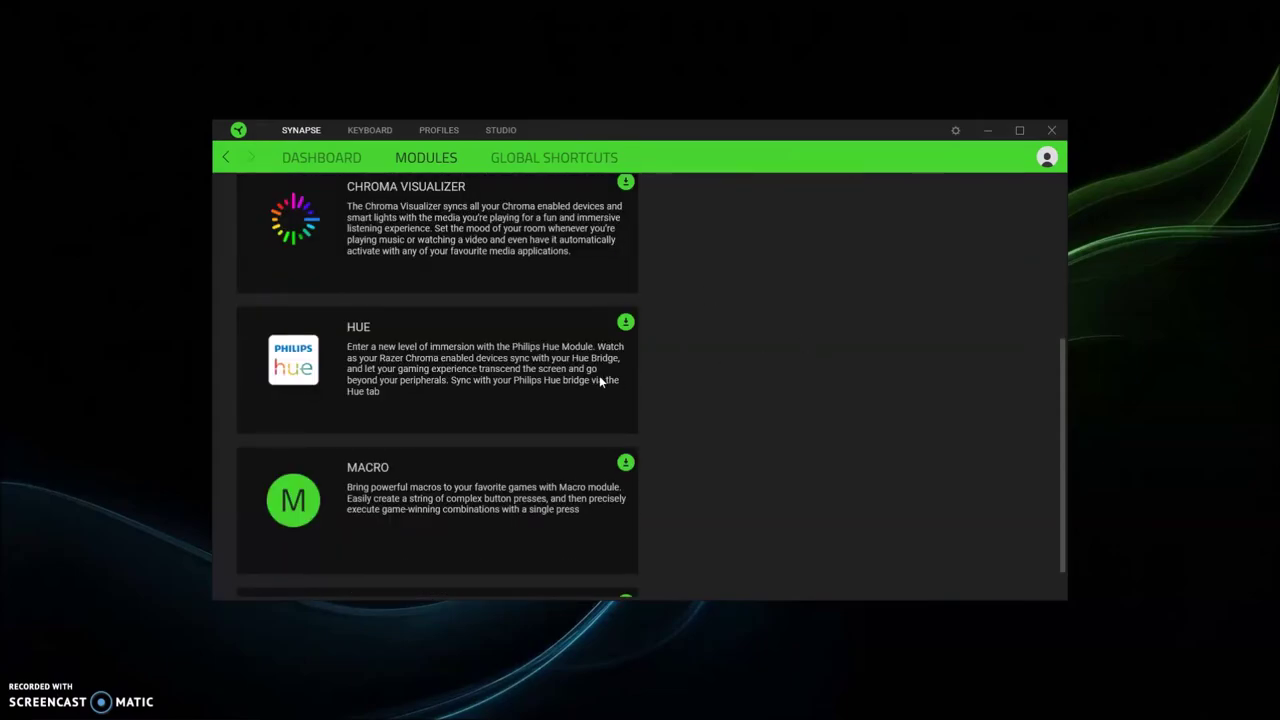
scroll(596, 376, "down", 2)
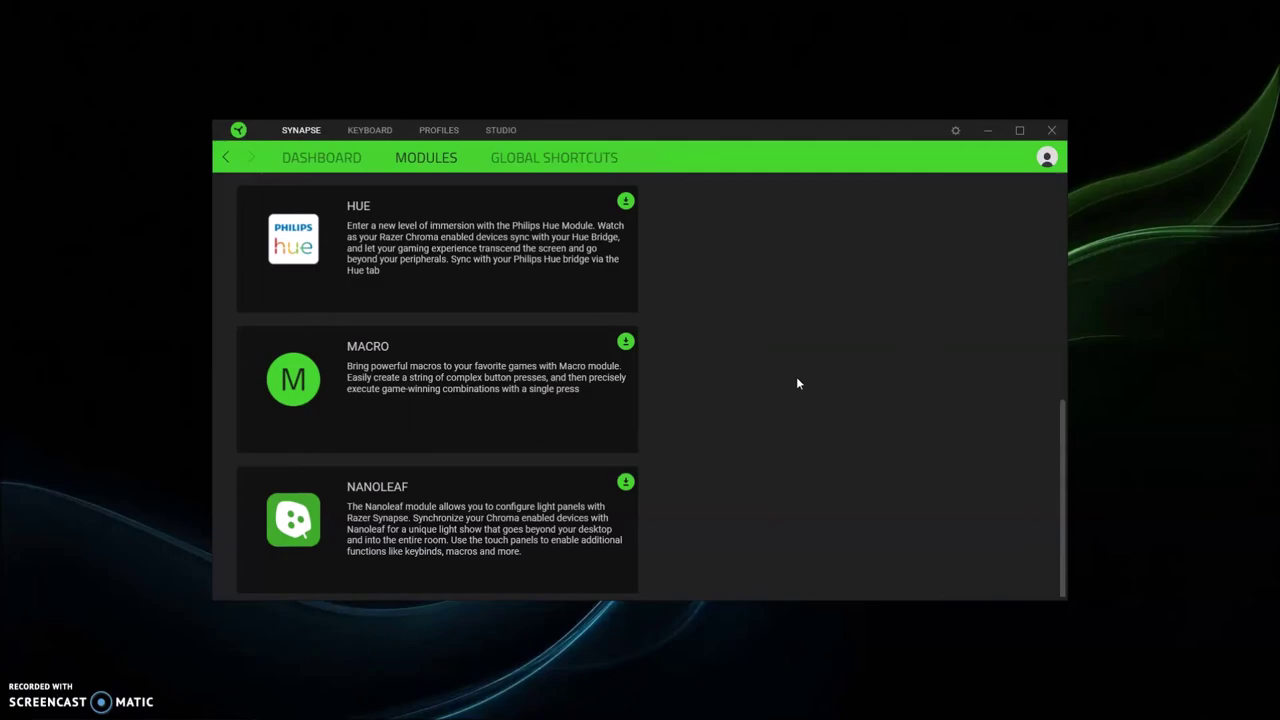
left_click(625, 482)
left_click(457, 569)
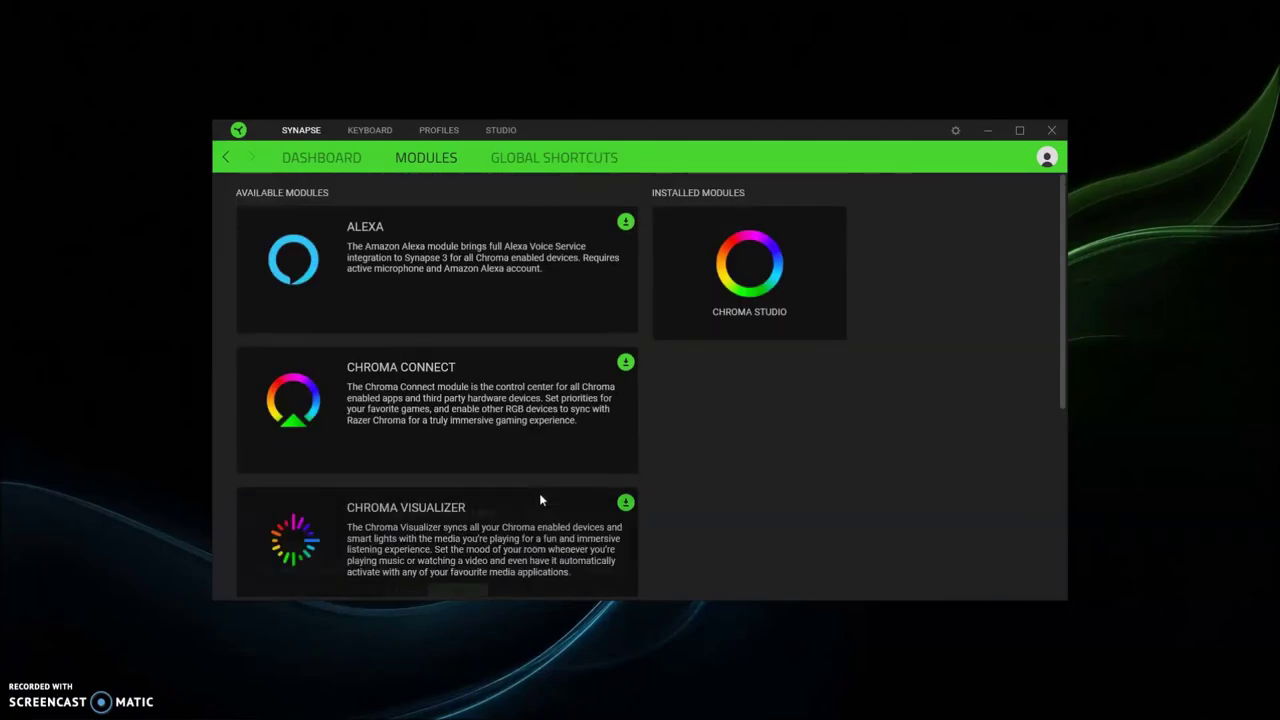
Open the global shortcuts page and look at its option for adding a shortcut
left_click(554, 157)
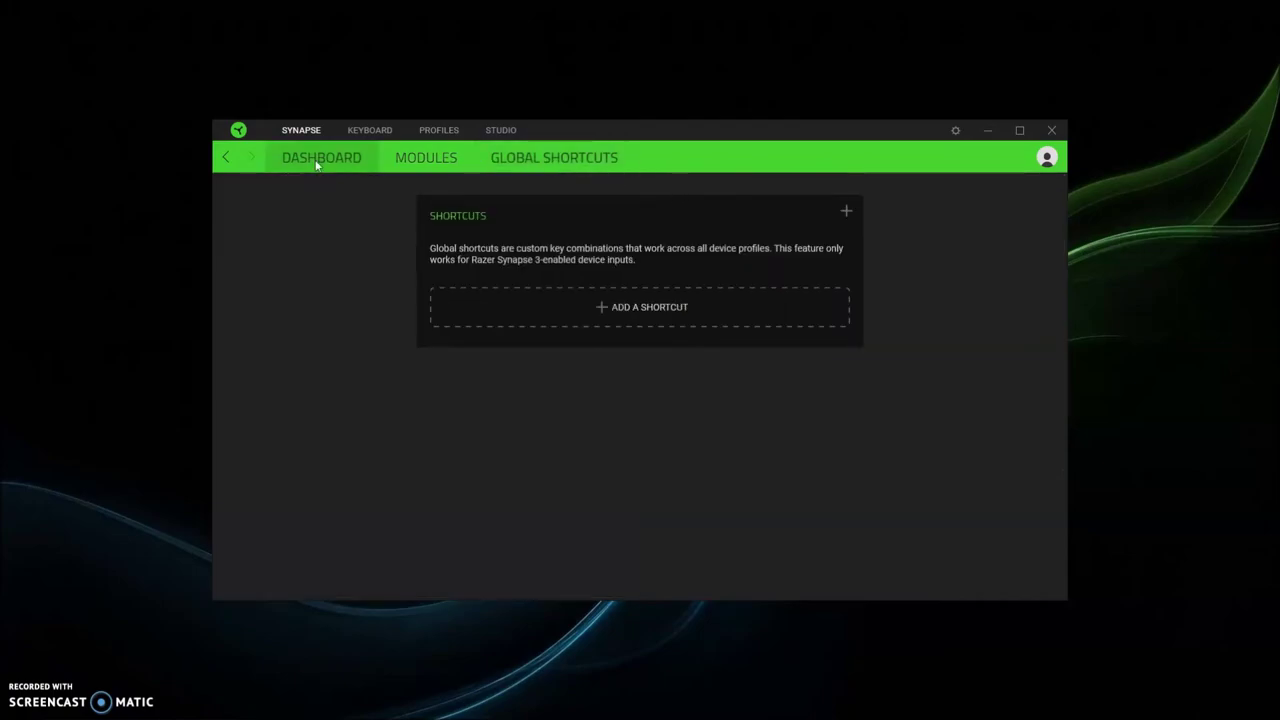
left_click(440, 167)
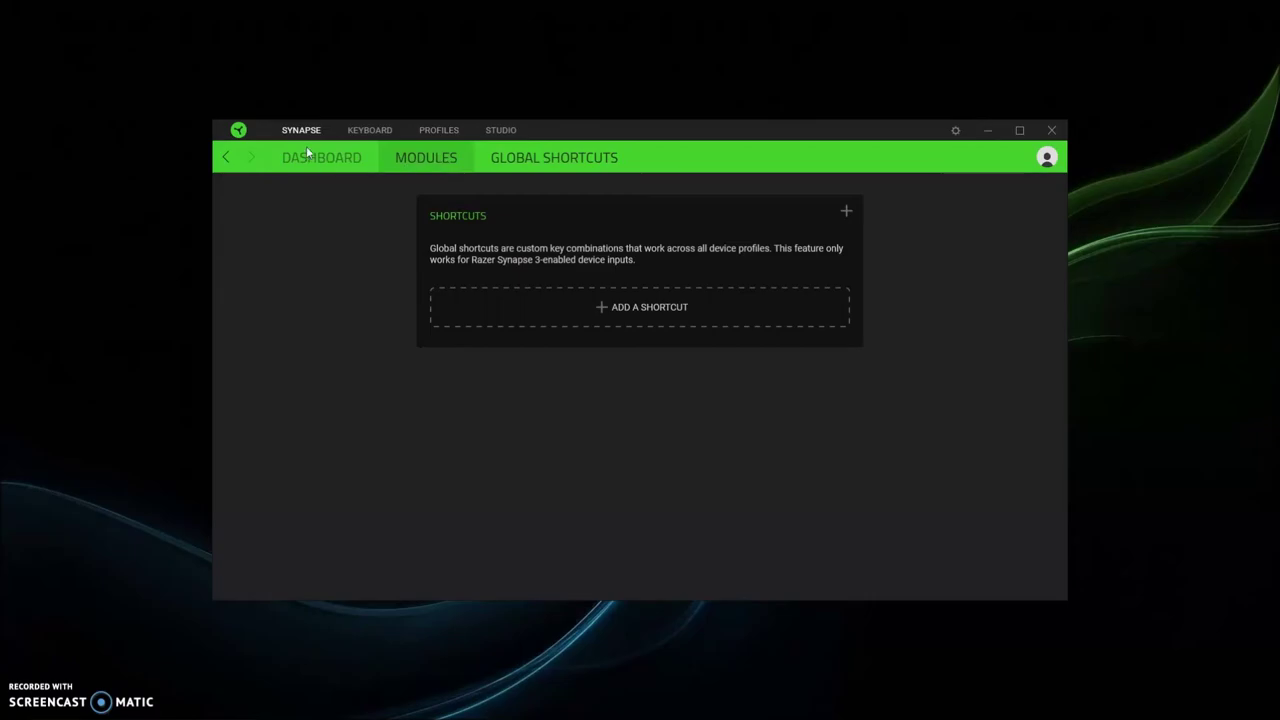
left_click(227, 160)
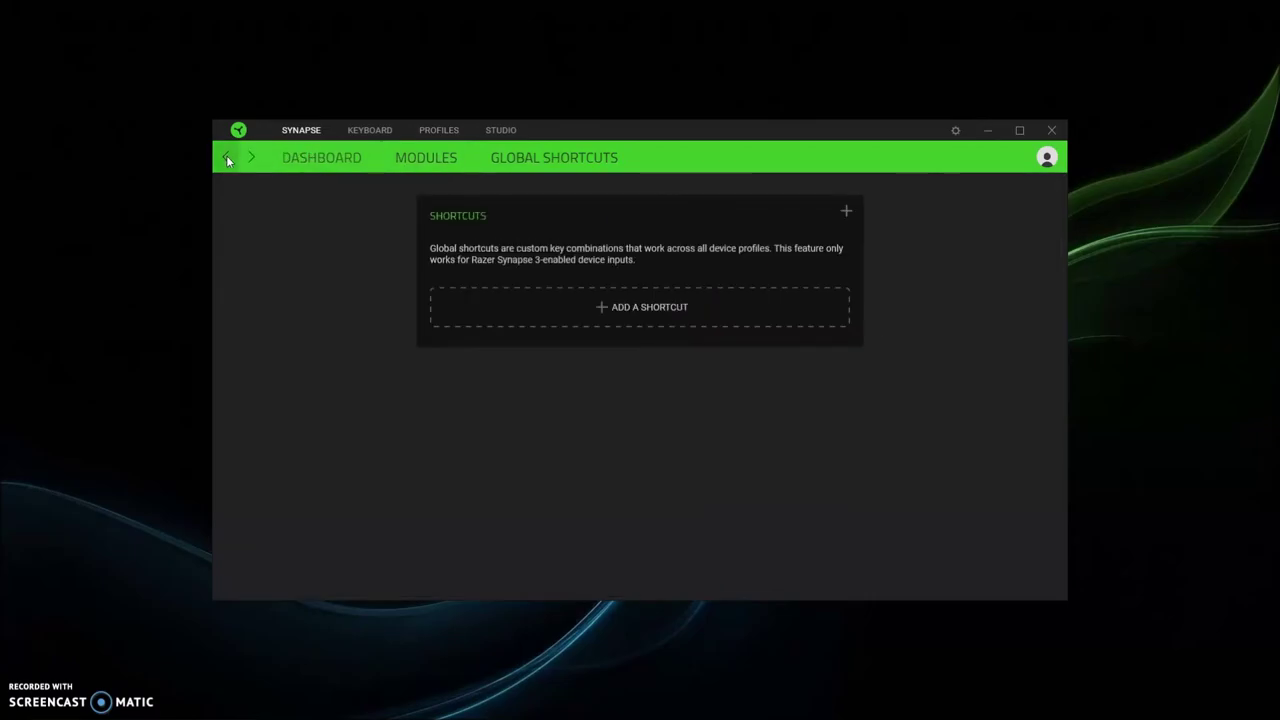
Return to the keyboard's customization page and look over its Gaming Mode and Keyboard Properties sections
left_click(374, 131)
scroll(329, 343, "down", 3)
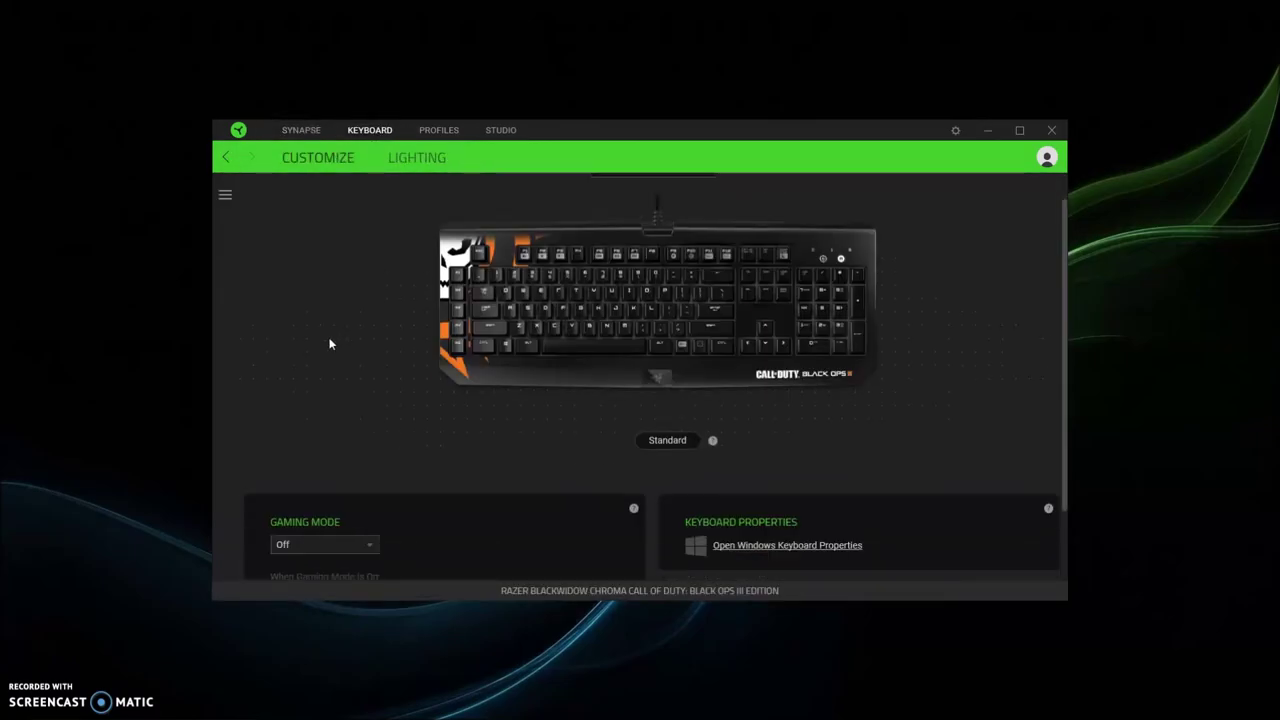
scroll(385, 331, "up", 3)
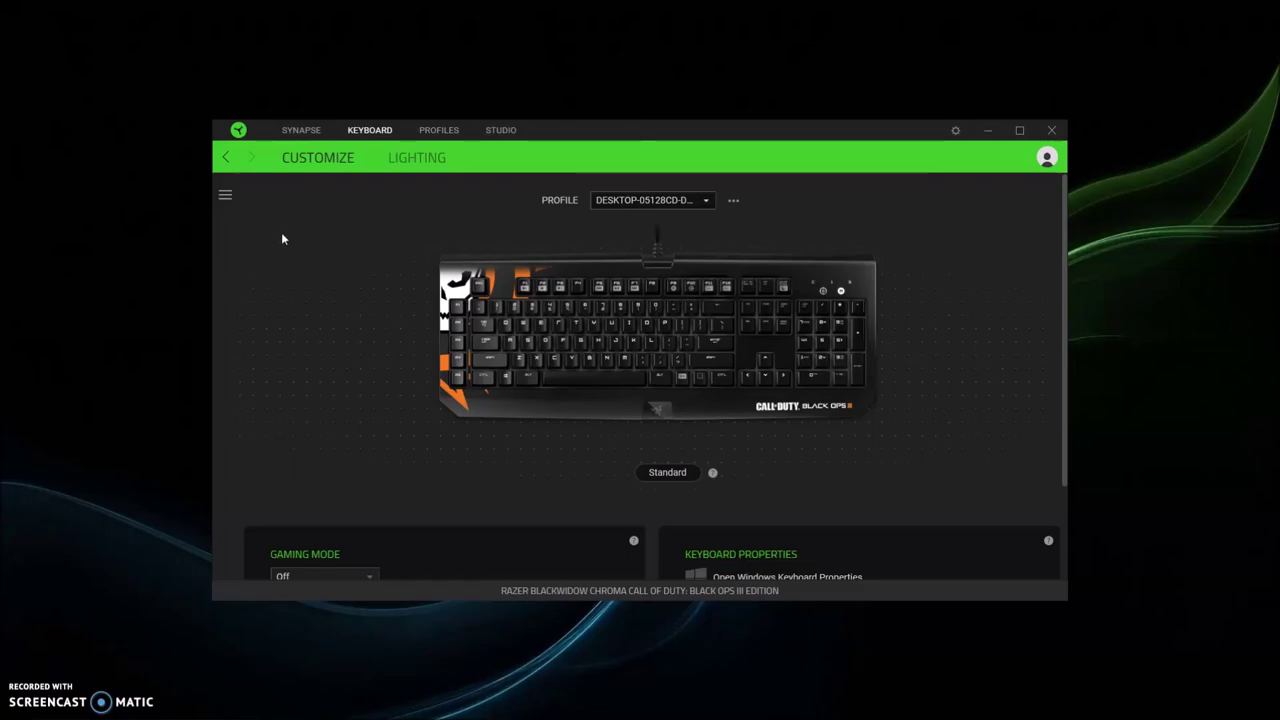
Show the list of all button assignments for the keyboard and hide it again
left_click(225, 196)
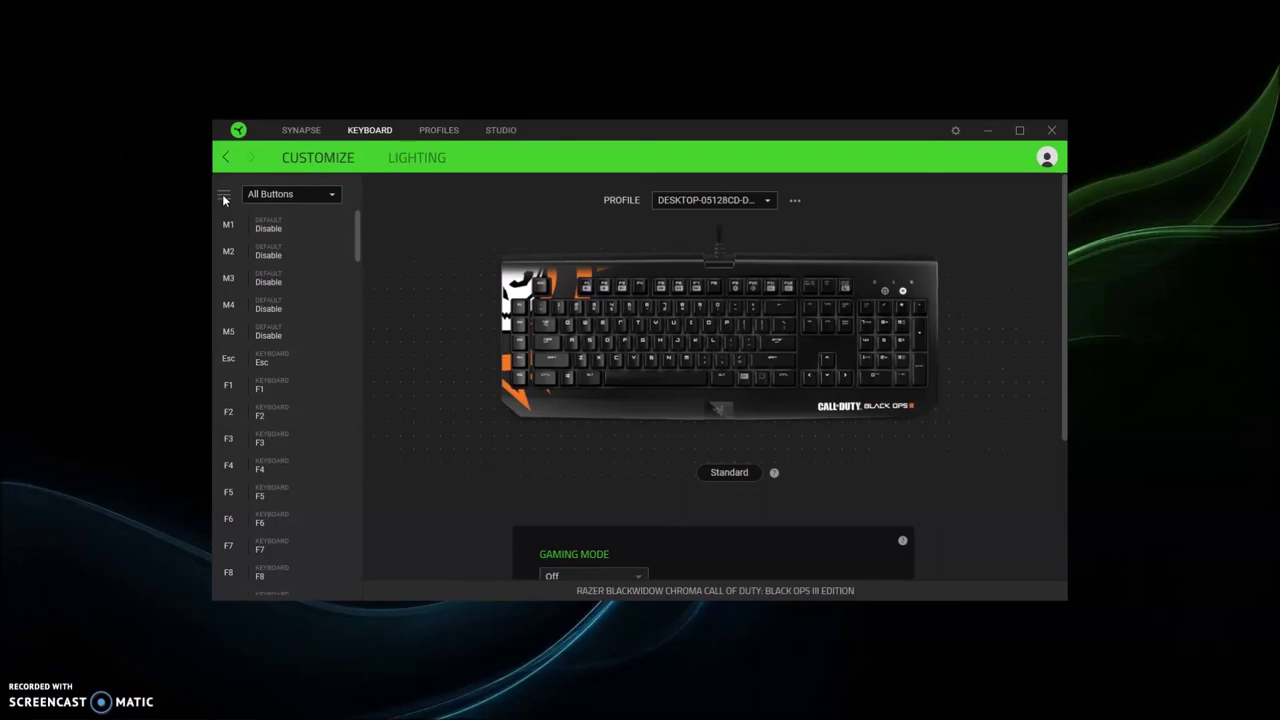
left_click(225, 196)
left_click(225, 196)
left_click(225, 196)
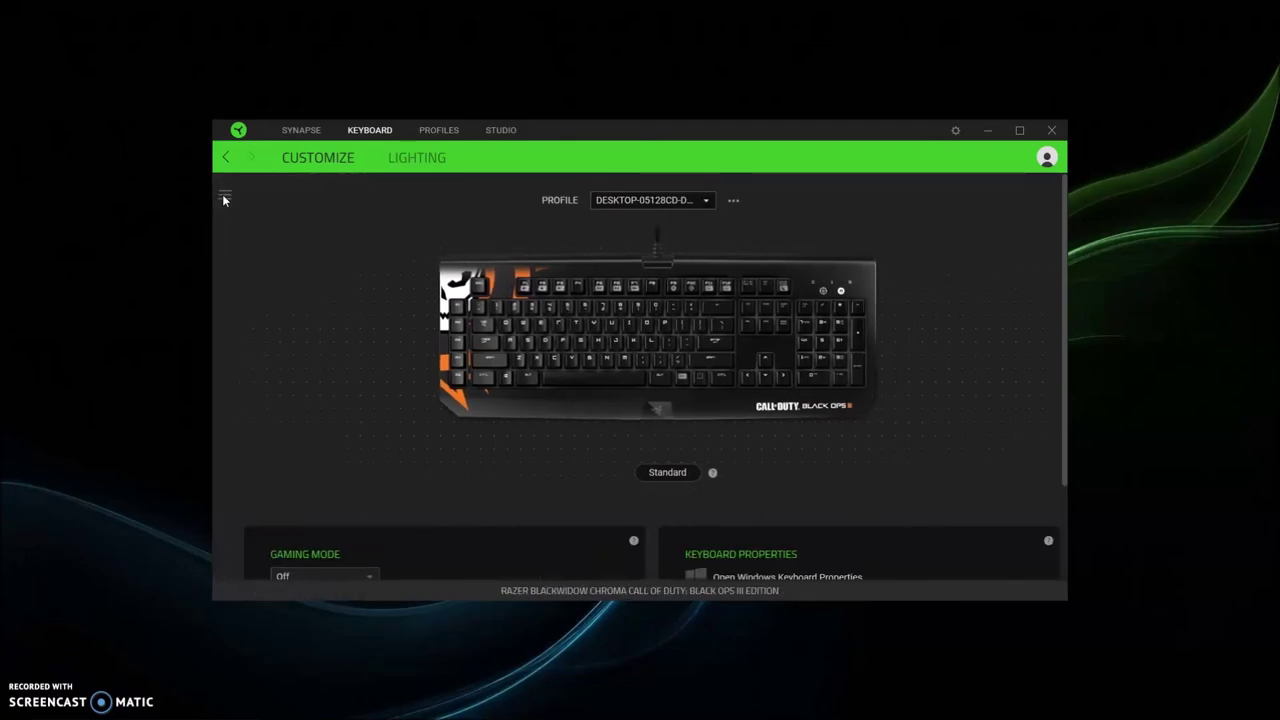